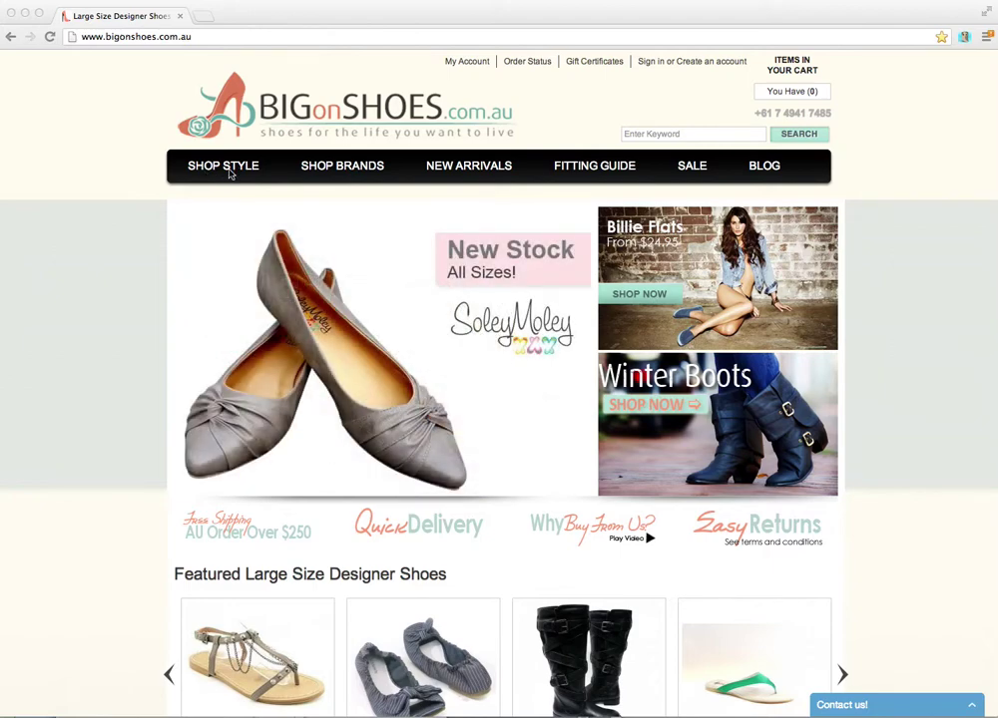
# - Open the Boots category from SHOP STYLE with sorting kept on Newest Items
pyautogui.moveTo(249, 174)
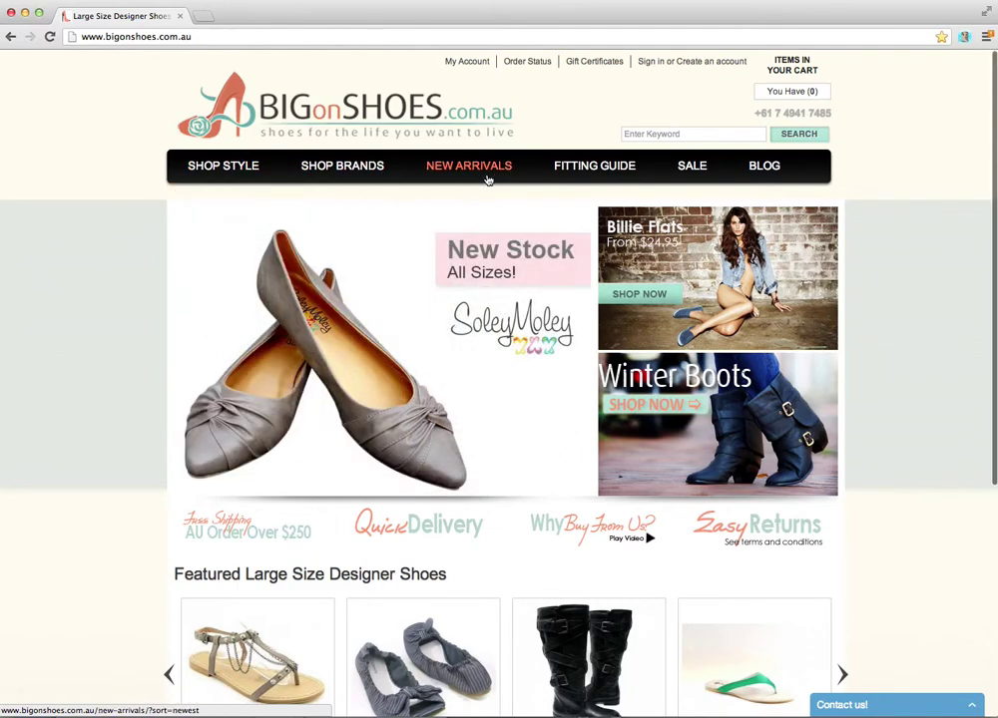
pyautogui.moveTo(604, 179)
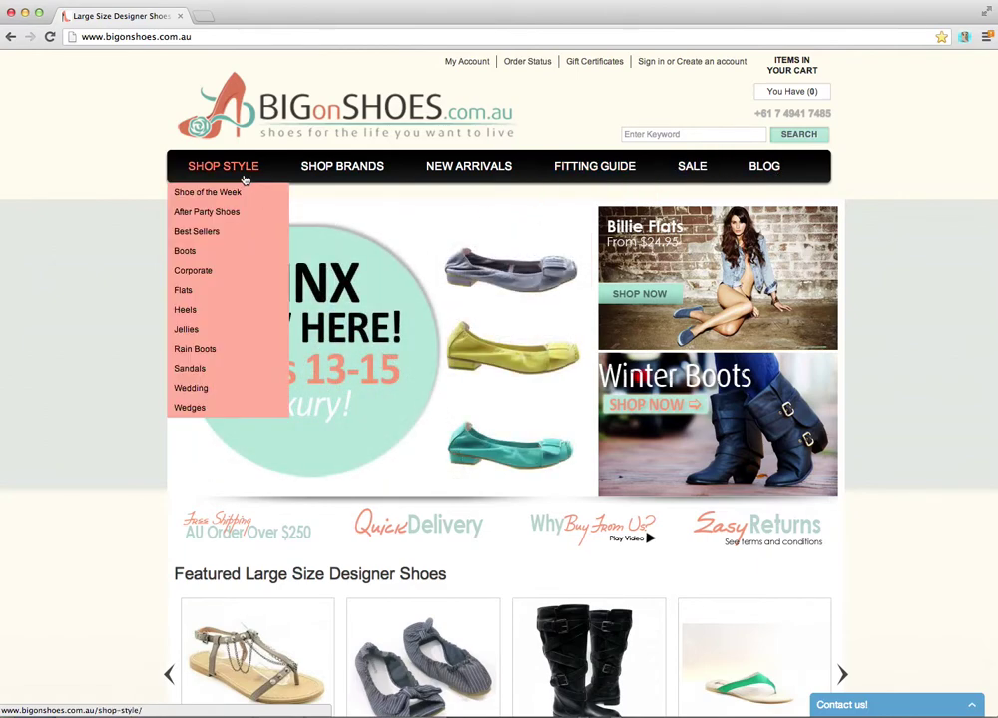
pyautogui.click(233, 258)
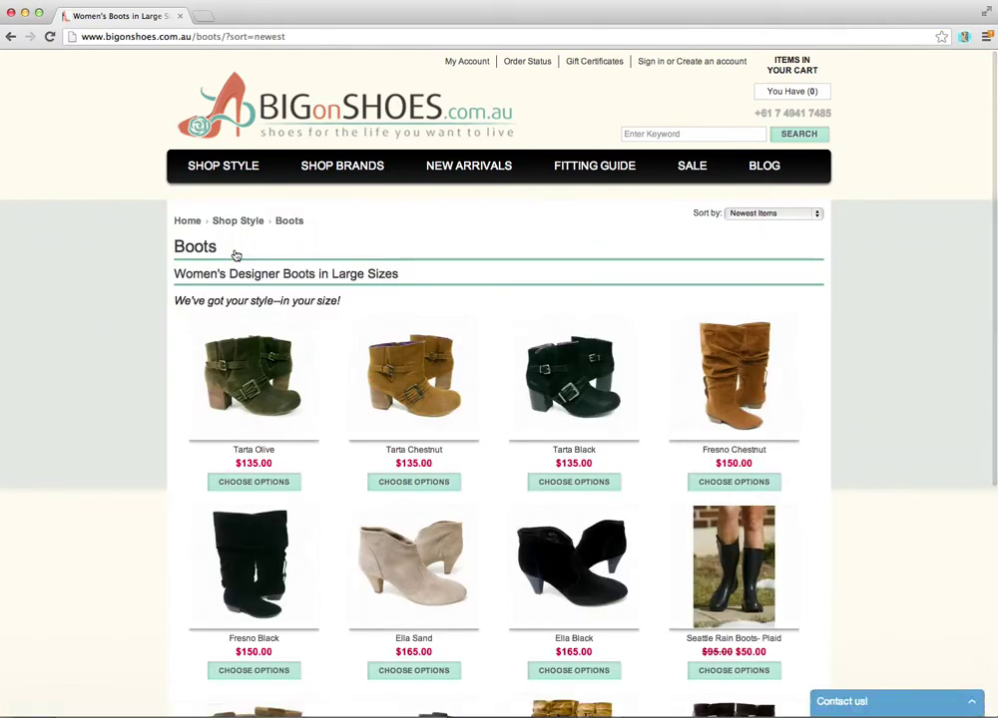
pyautogui.click(808, 218)
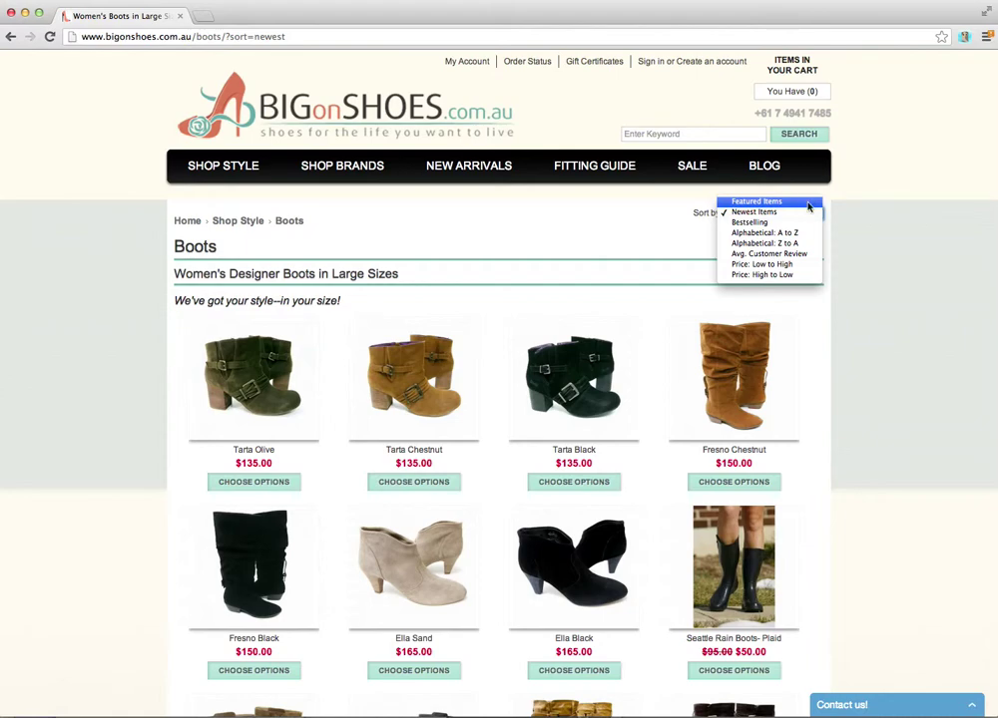
pyautogui.click(898, 296)
# - Browse boots pages 2 and 3, then return to page 1
pyautogui.scroll(-3, 898, 296)
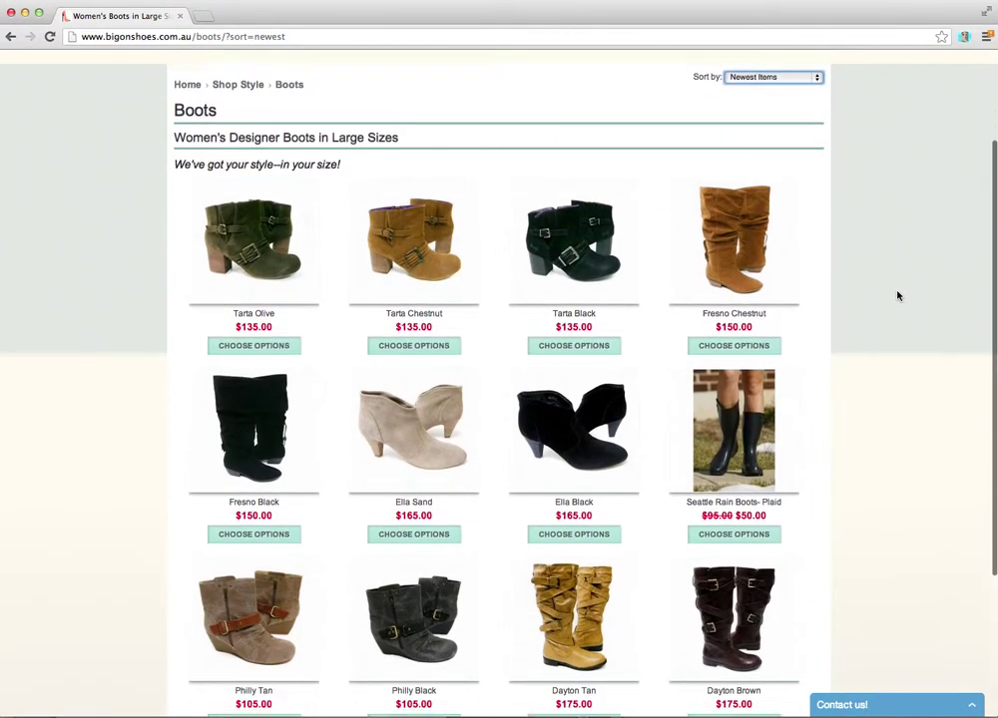
pyautogui.scroll(-5, 898, 296)
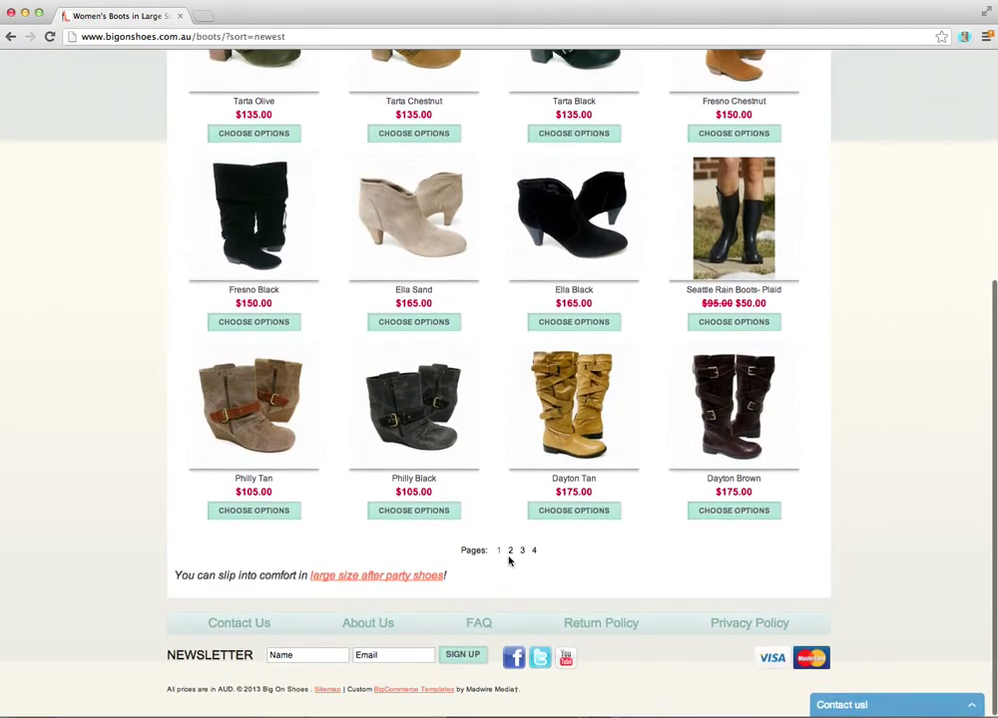
pyautogui.click(510, 552)
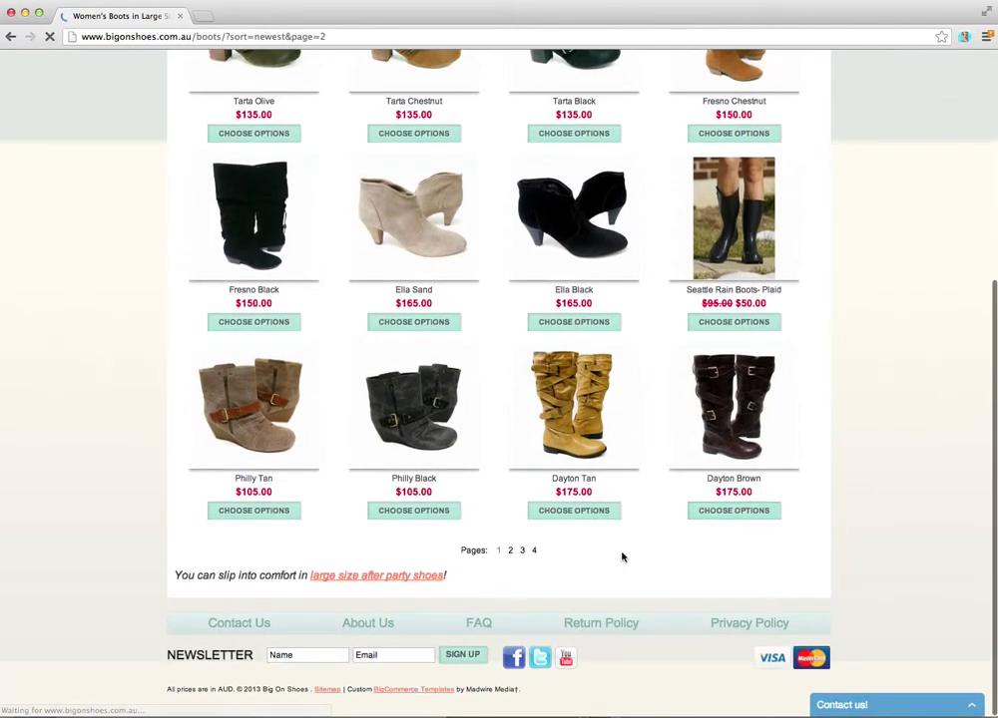
pyautogui.scroll(-10, 620, 557)
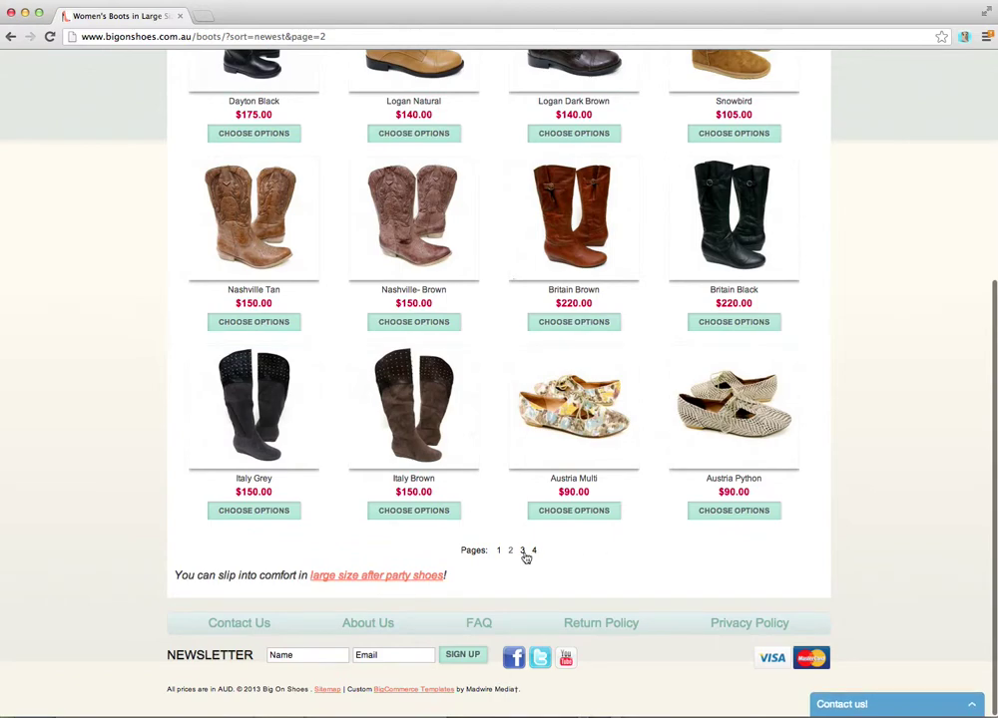
pyautogui.click(523, 553)
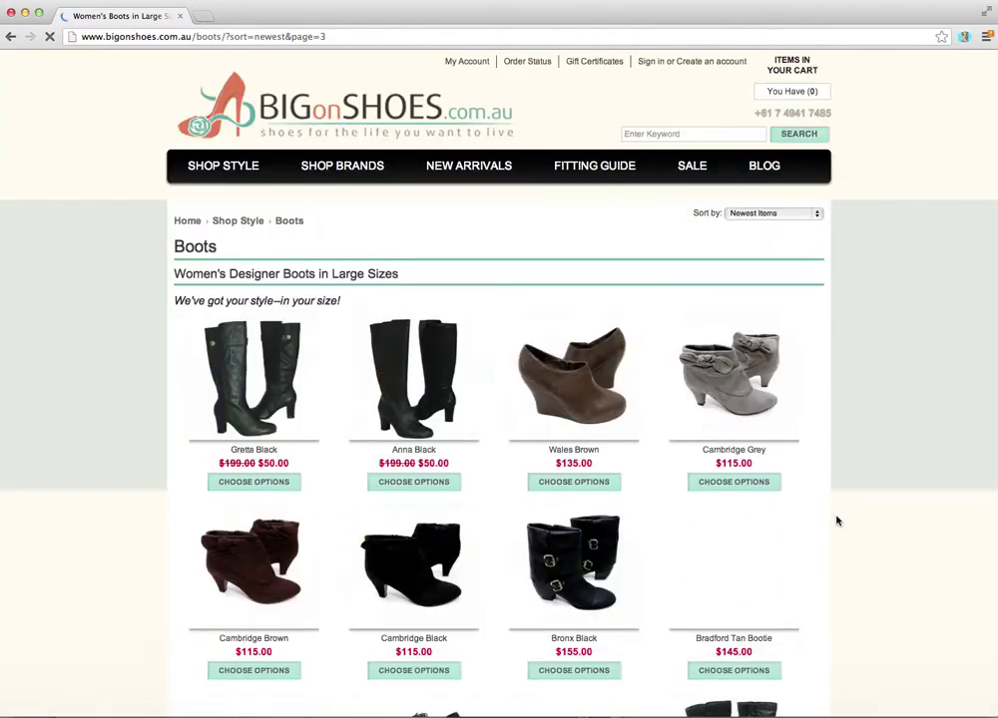
pyautogui.scroll(-5, 836, 521)
pyautogui.scroll(-4, 836, 520)
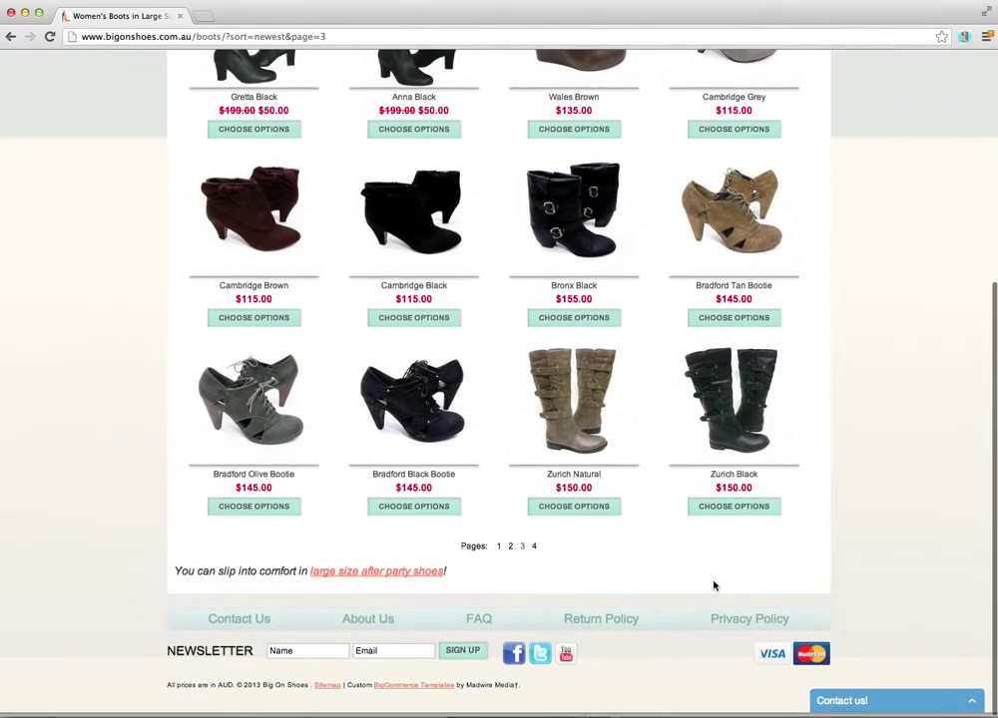
pyautogui.click(499, 547)
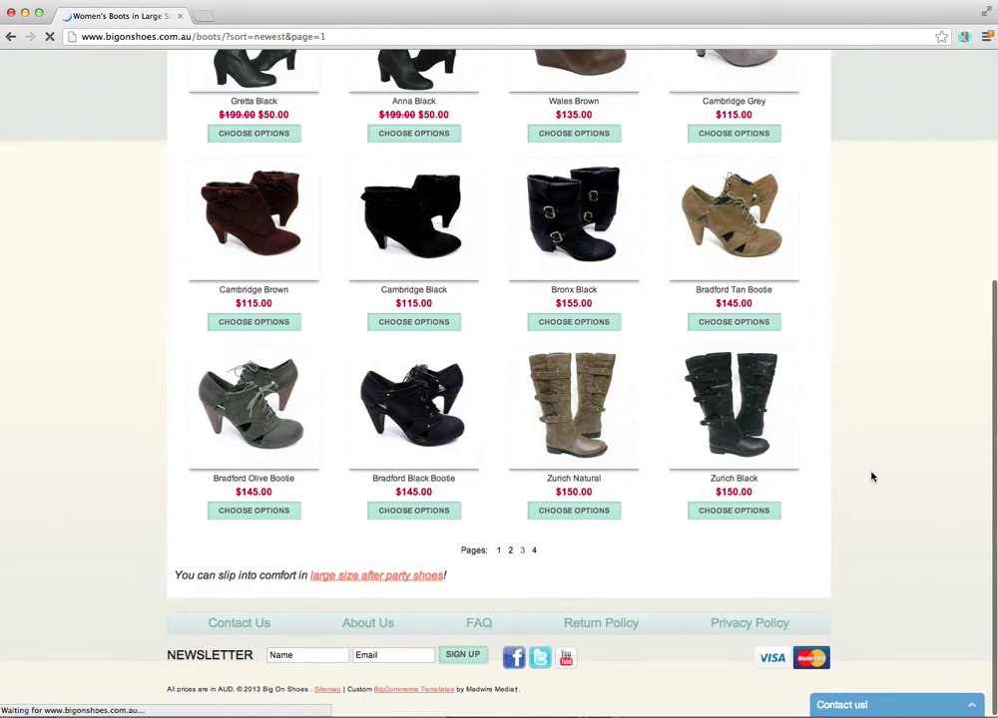
pyautogui.scroll(-3, 895, 444)
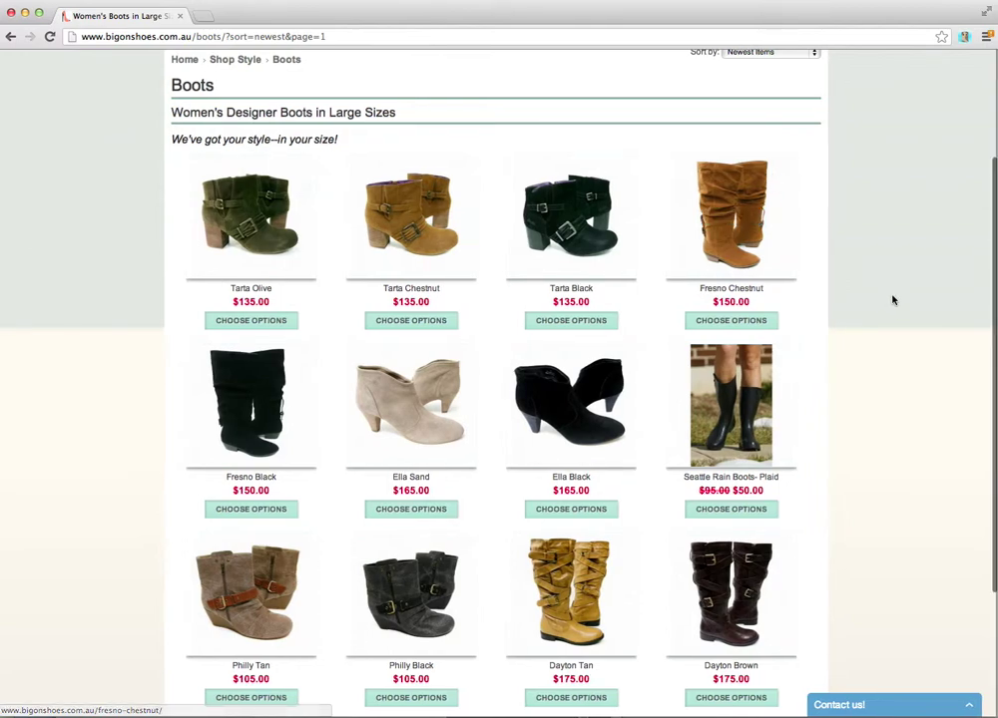
# - Quick View the Fresno Chestnut boots, close the preview, then open the full product page
pyautogui.click(746, 217)
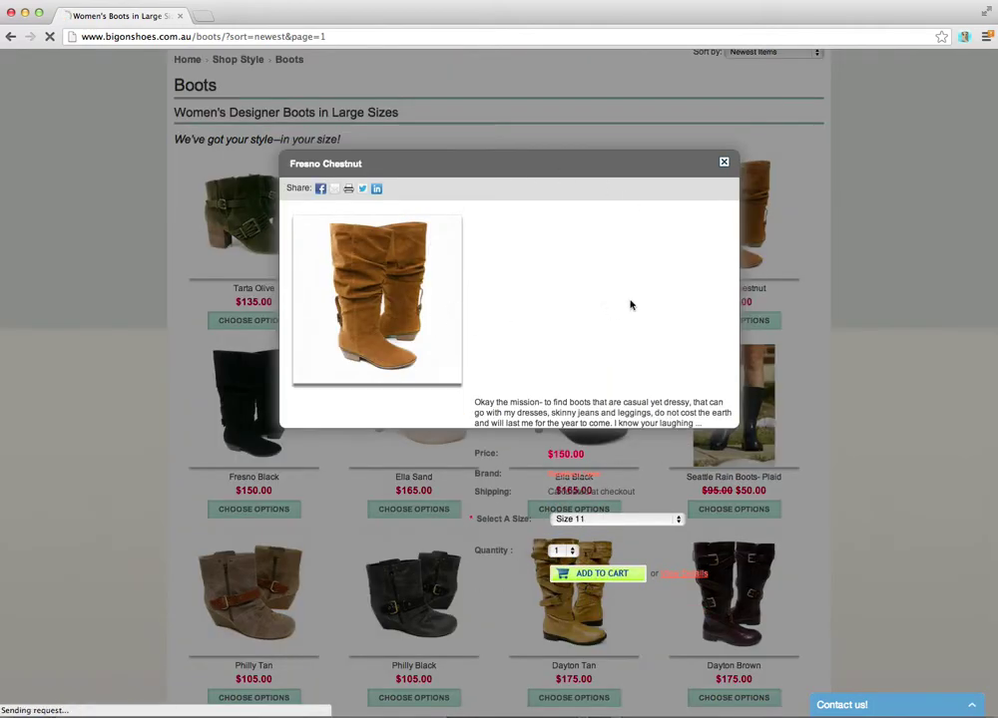
pyautogui.click(725, 163)
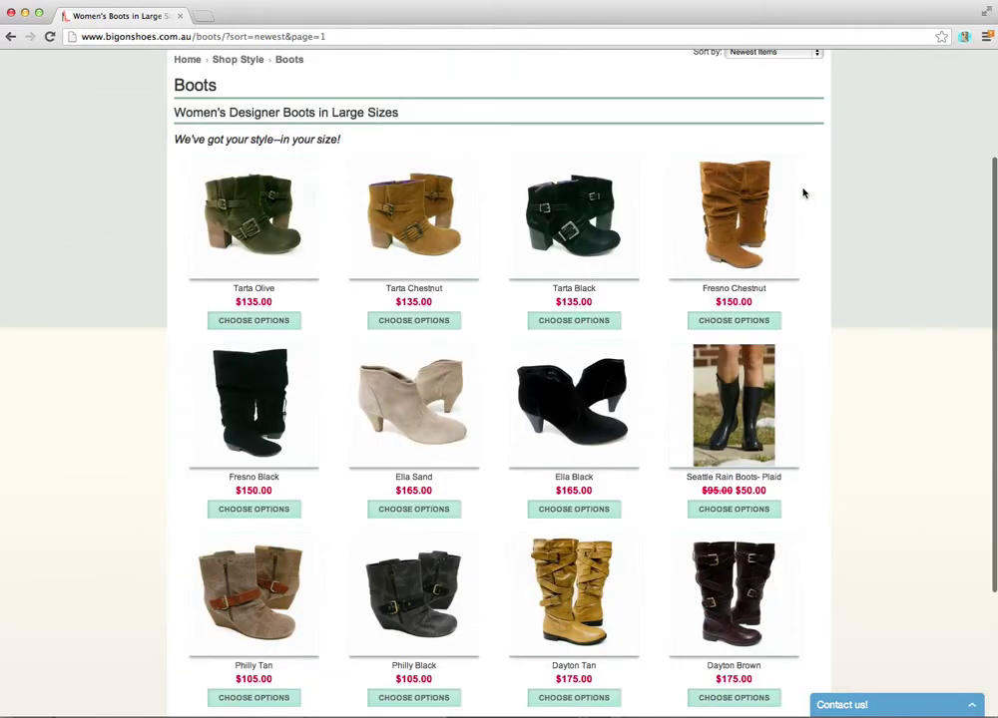
pyautogui.click(769, 186)
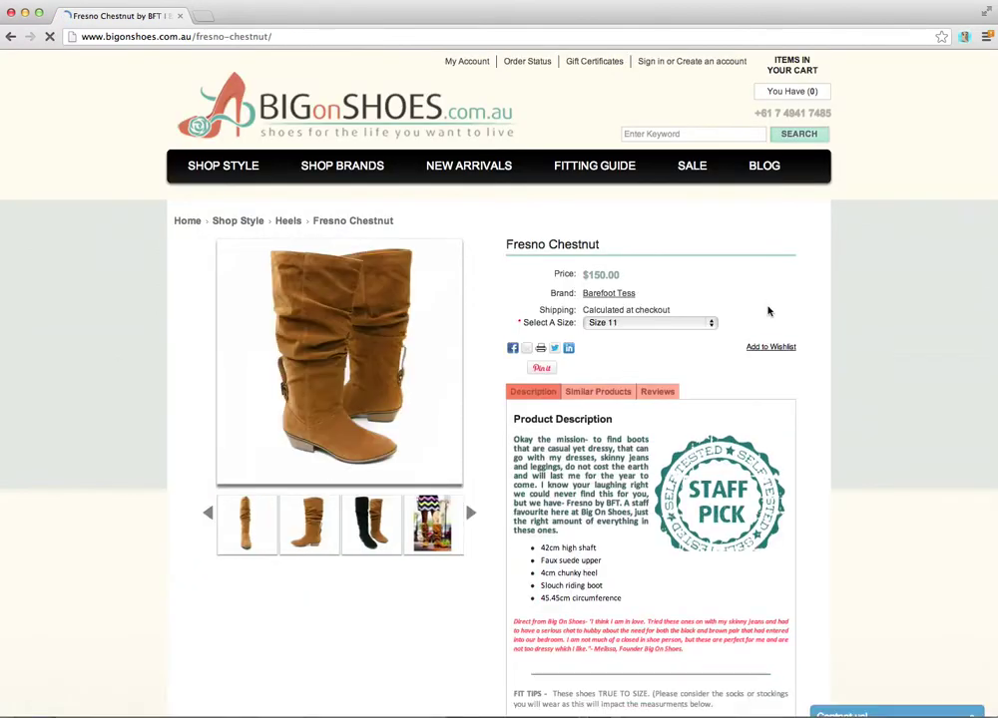
# - Step through the Fresno Chestnut photo thumbnails and open the enlarged gallery
pyautogui.scroll(-1, 830, 371)
pyautogui.click(470, 463)
pyautogui.click(464, 461)
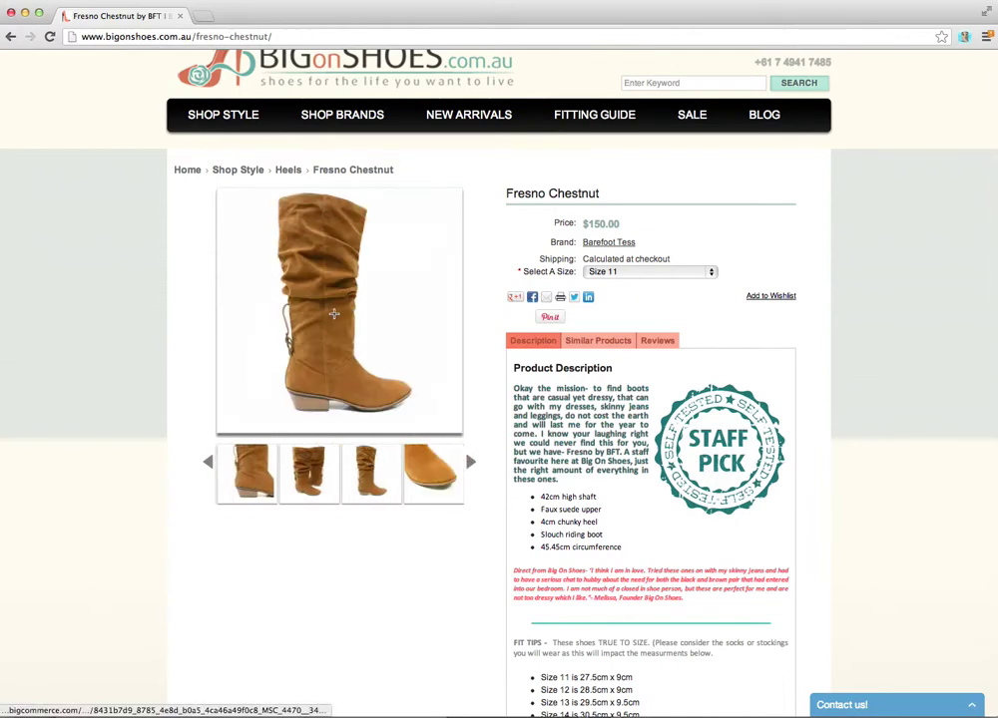
pyautogui.click(334, 314)
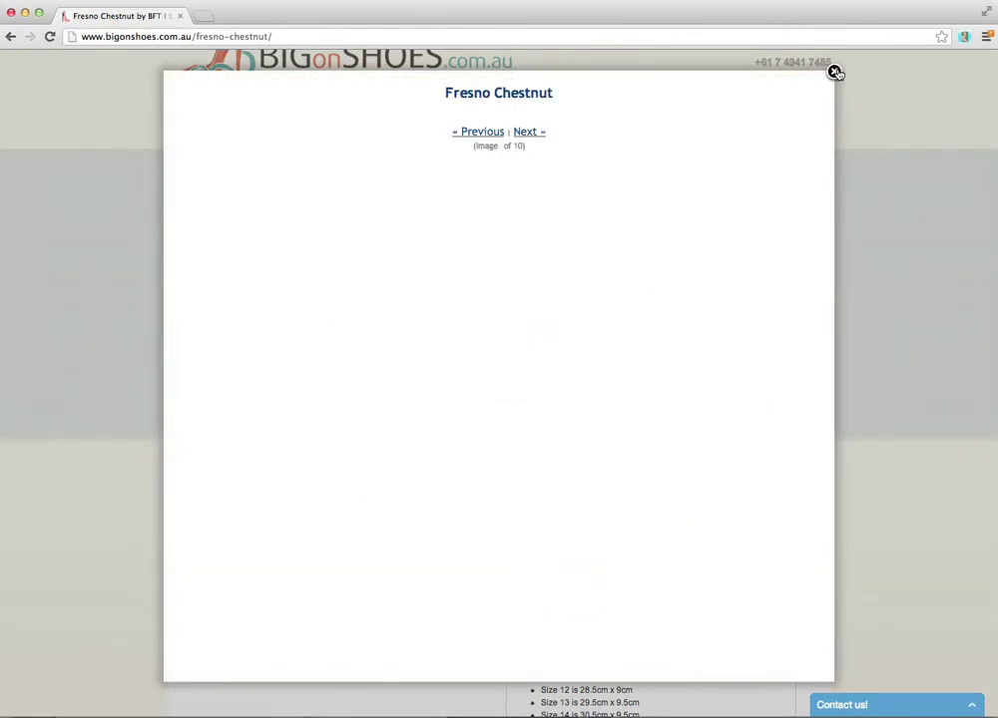
# - View gallery photos 9, 4 and 2 of the Fresno Chestnut boots, then close the gallery
pyautogui.click(710, 593)
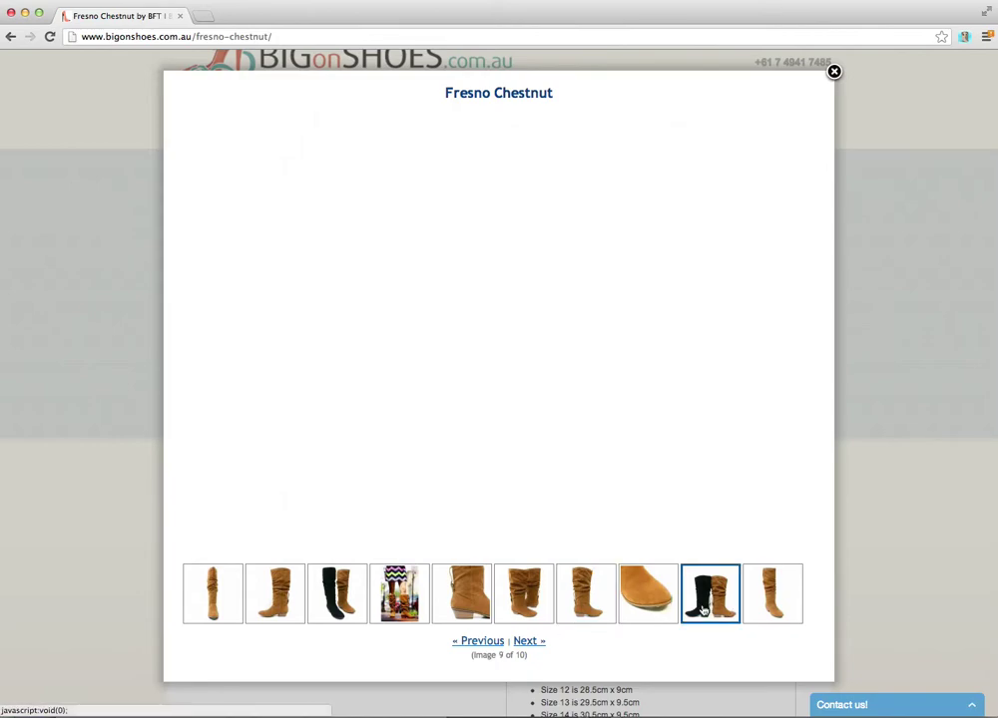
pyautogui.click(371, 607)
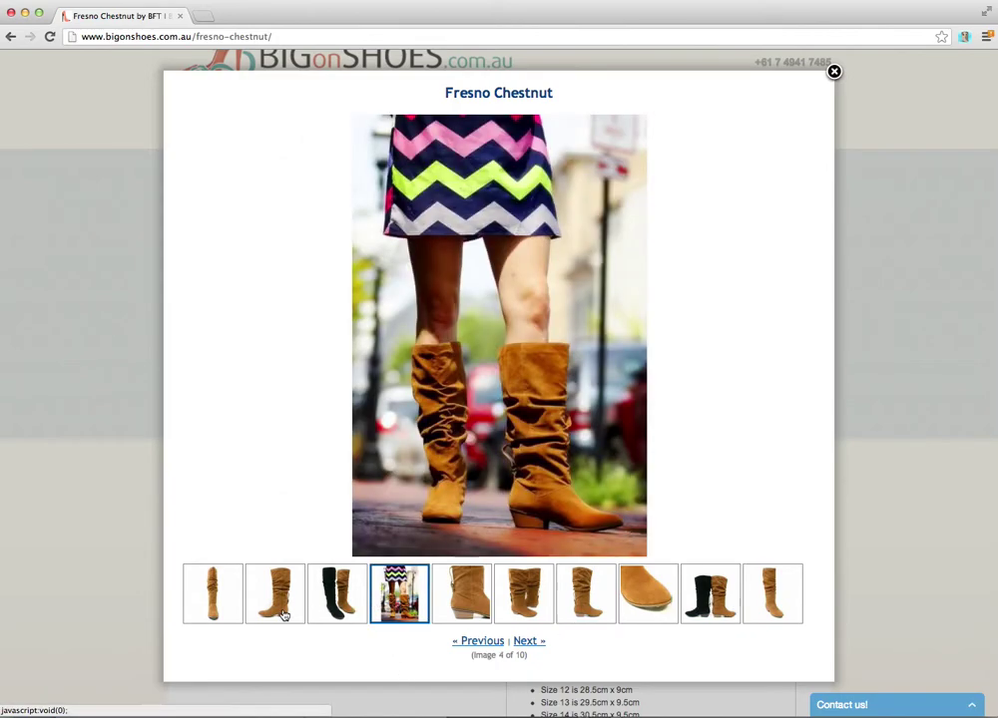
pyautogui.click(280, 613)
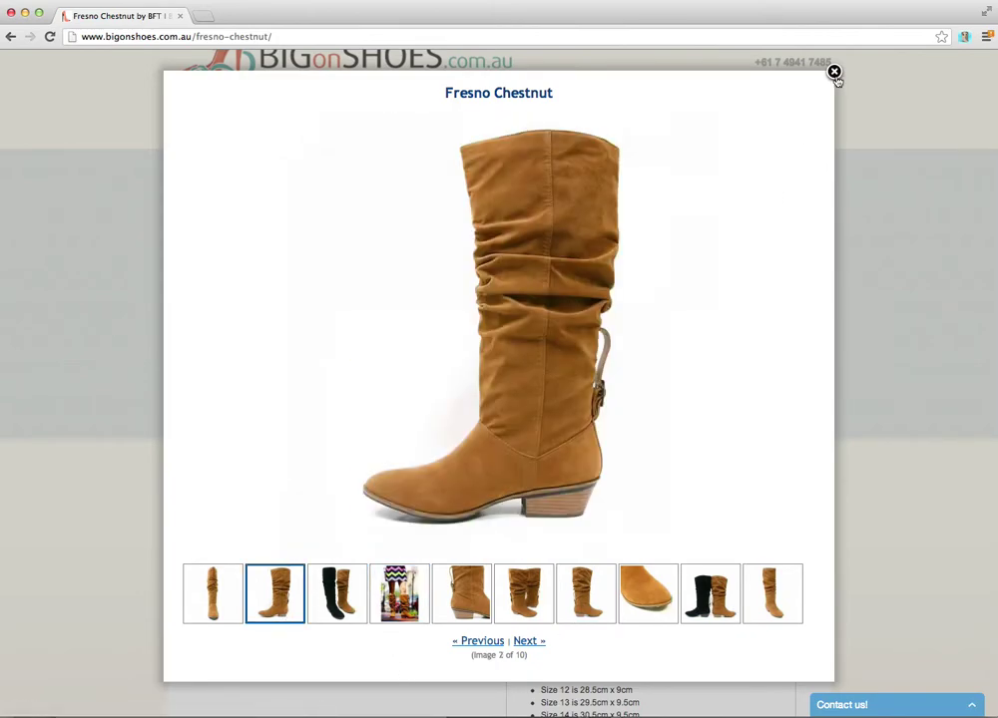
pyautogui.click(835, 73)
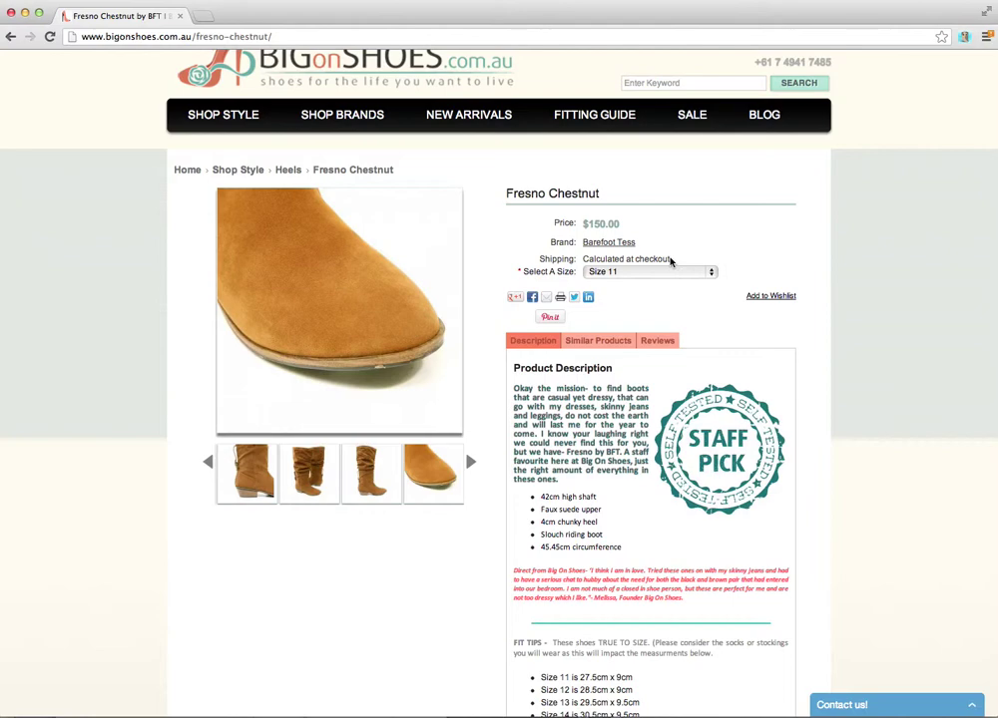
pyautogui.click(709, 272)
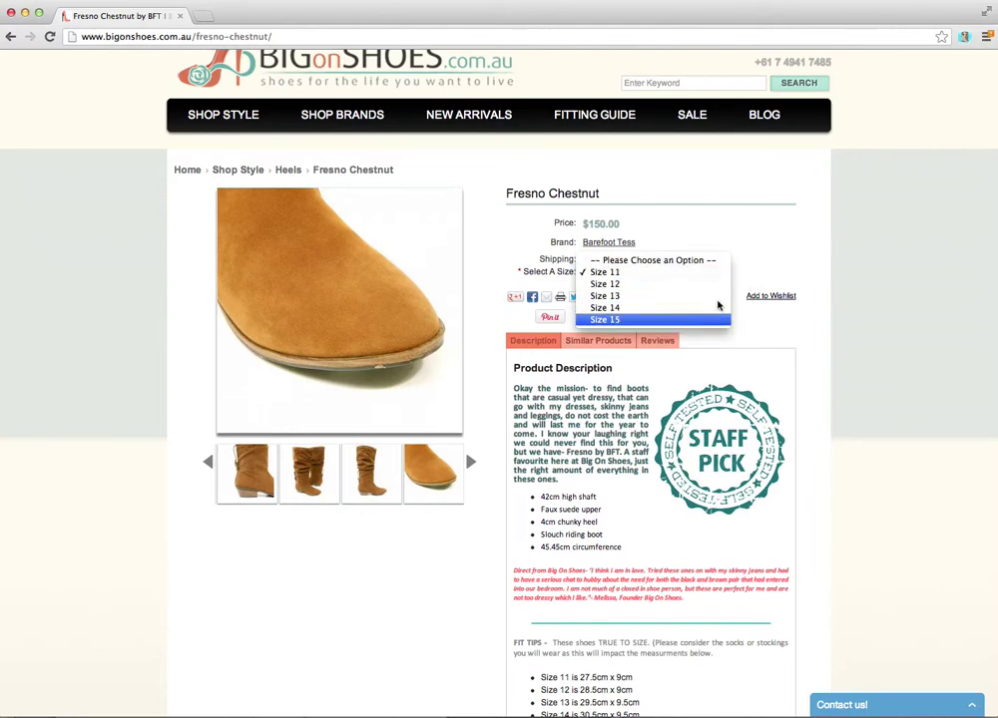
pyautogui.click(778, 229)
pyautogui.scroll(-1, 798, 427)
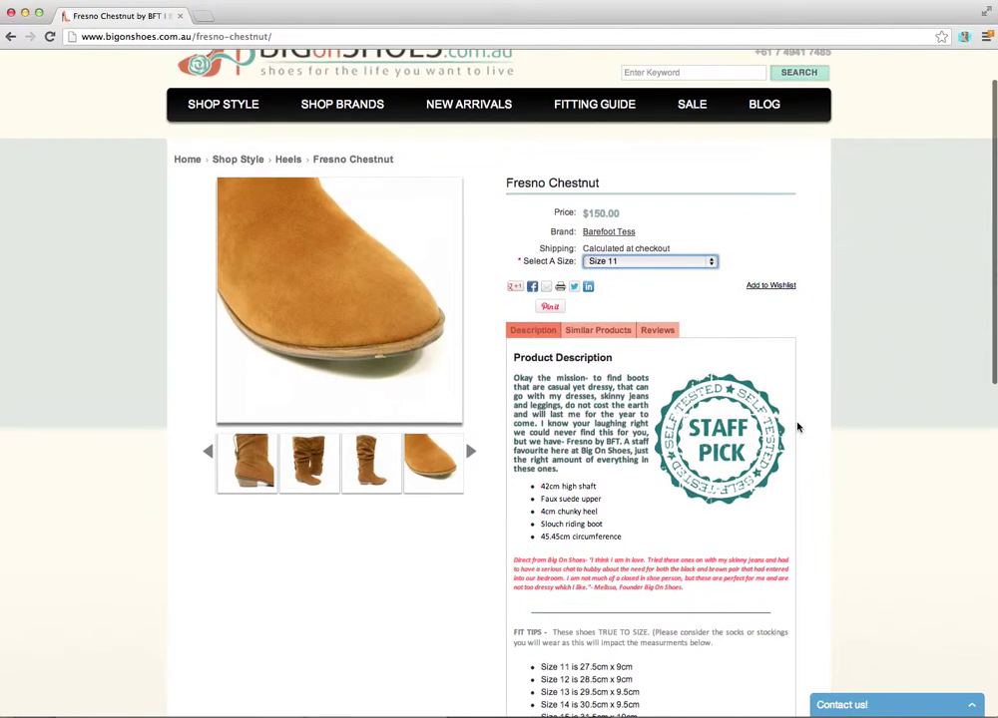
pyautogui.scroll(-5, 798, 427)
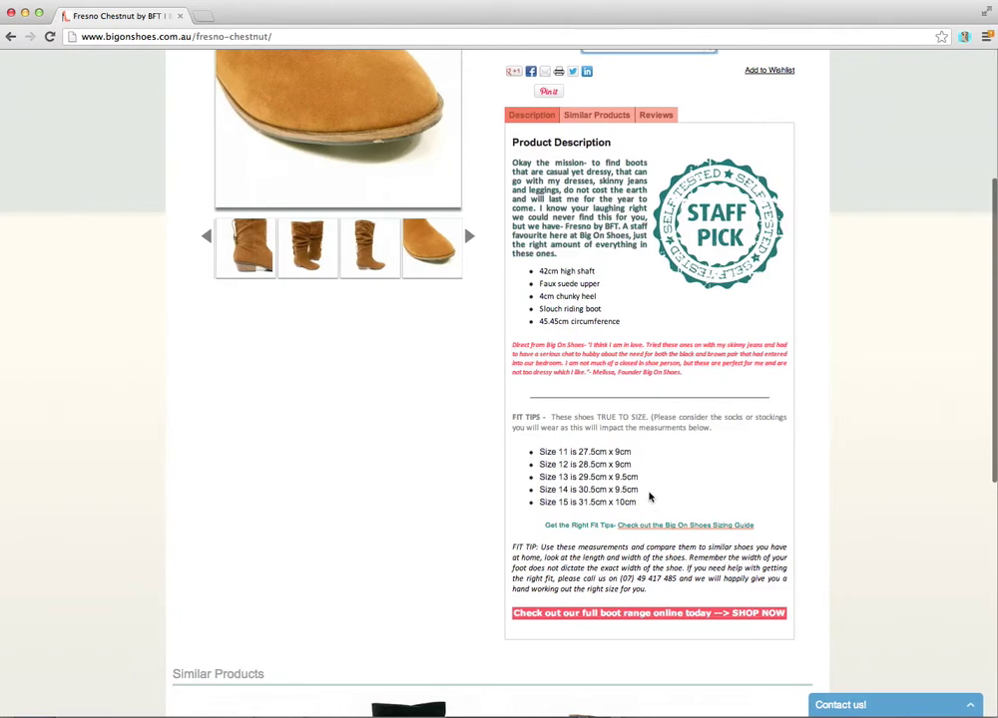
pyautogui.scroll(1, 643, 478)
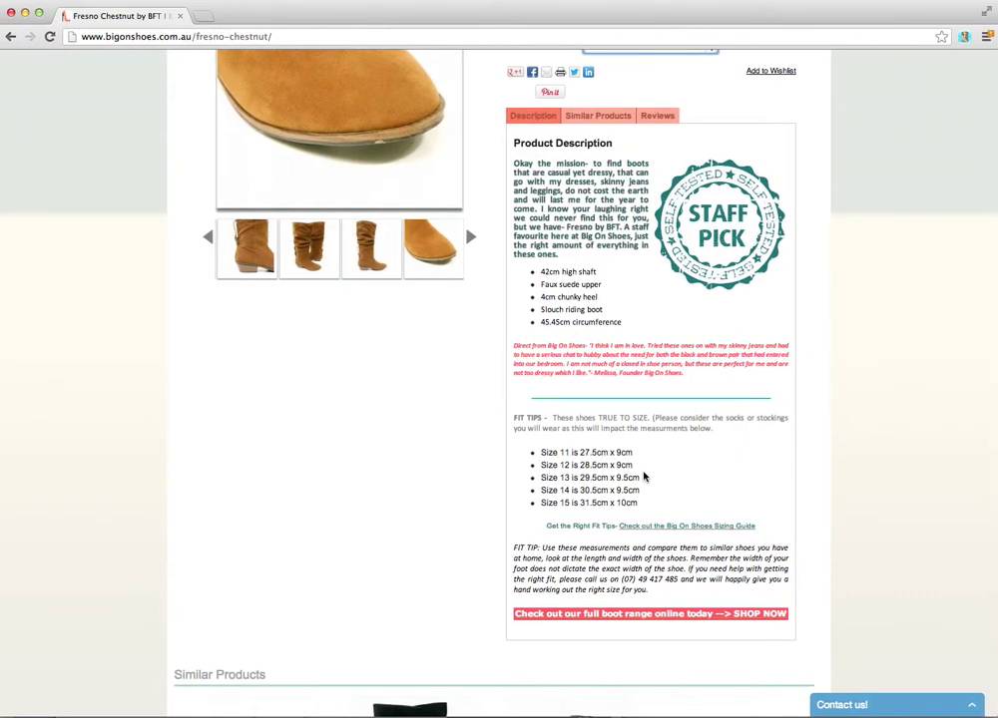
pyautogui.scroll(-1, 644, 478)
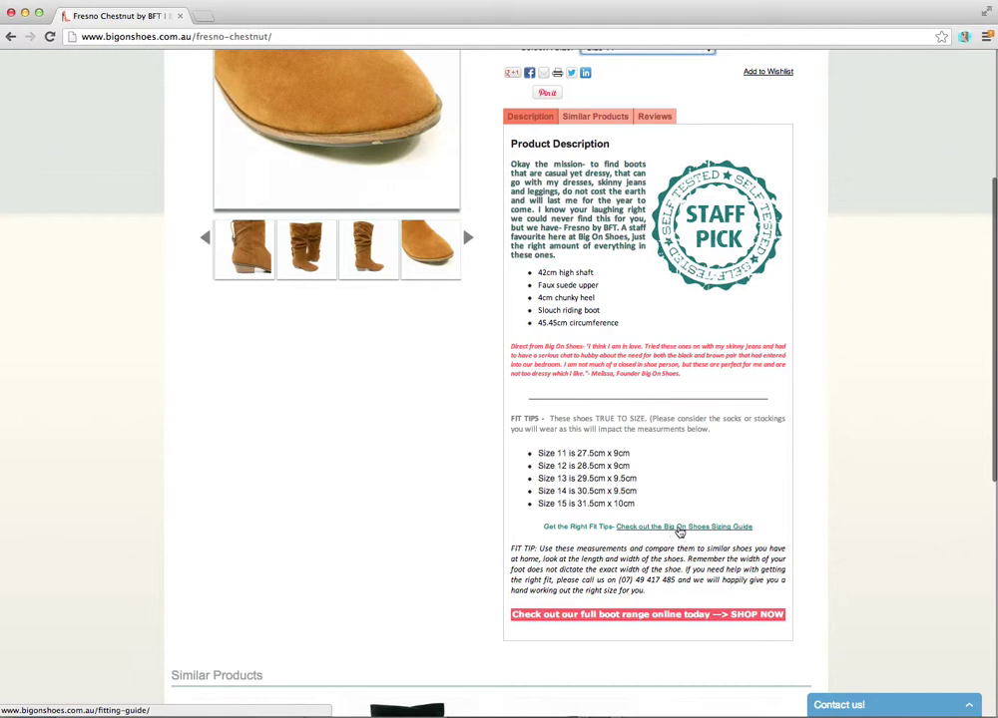
pyautogui.click(648, 532)
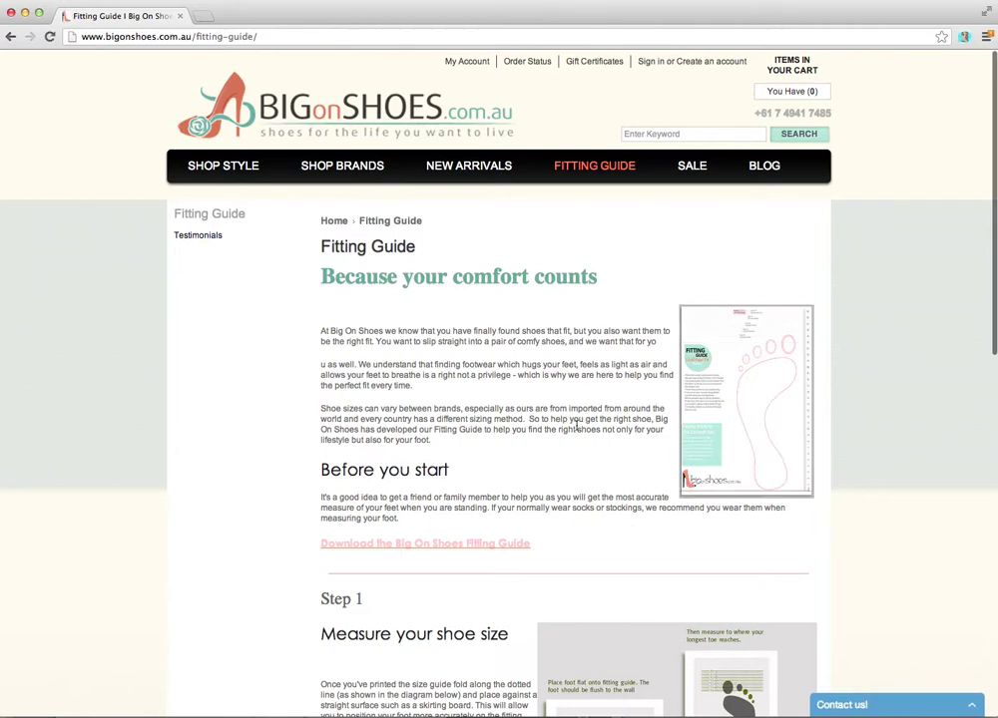
pyautogui.scroll(-3, 561, 481)
pyautogui.scroll(-10, 557, 480)
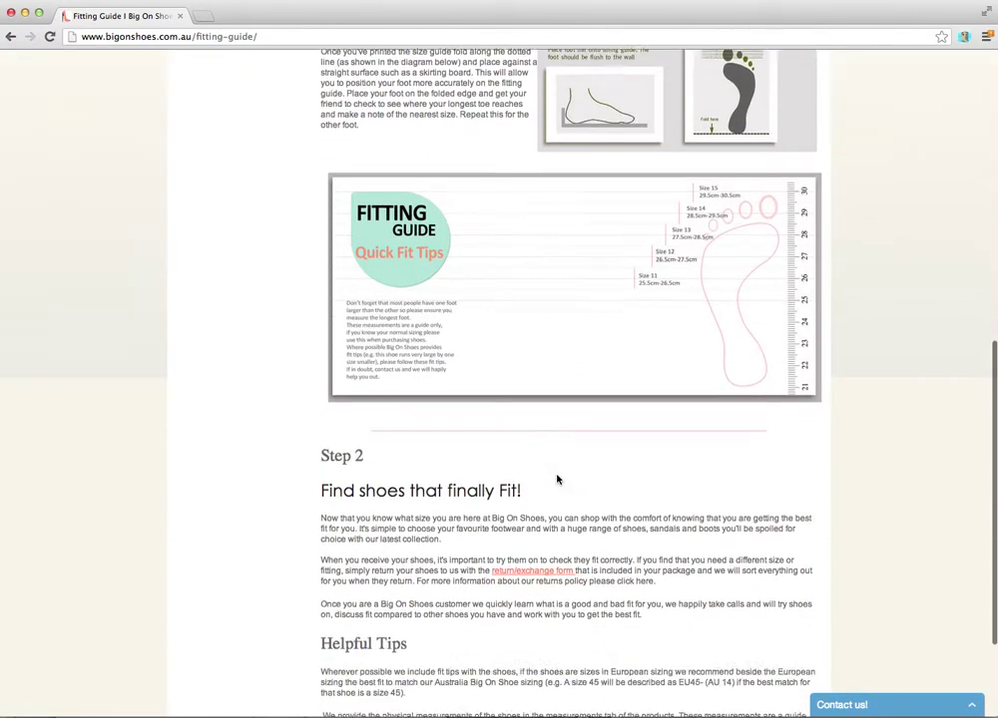
pyautogui.scroll(15, 557, 480)
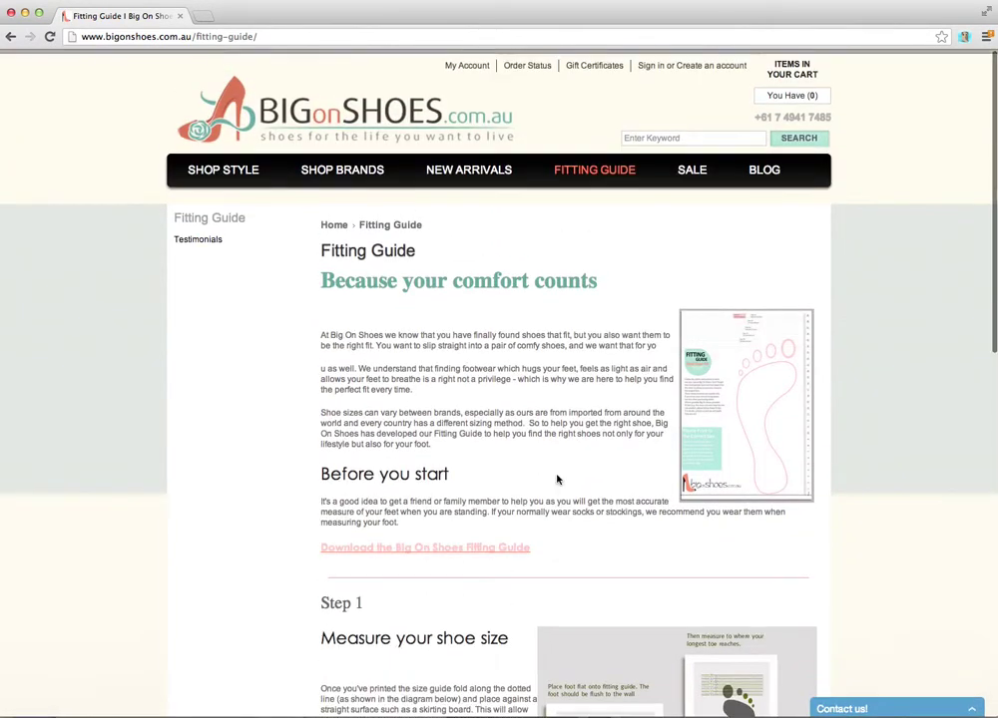
pyautogui.scroll(-6, 548, 490)
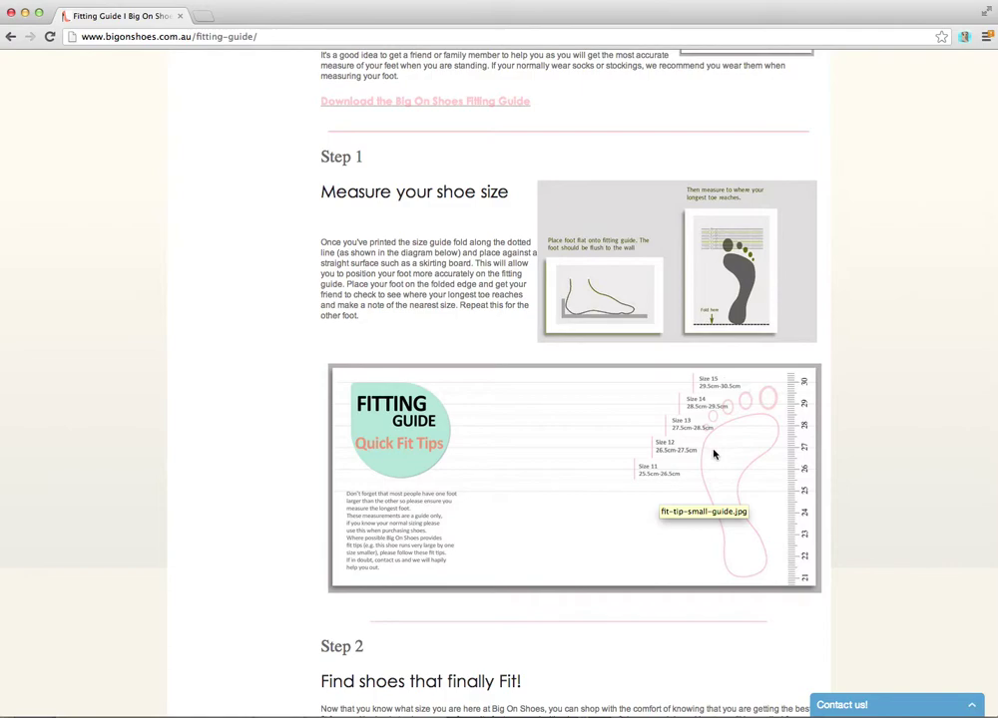
pyautogui.scroll(-5, 714, 455)
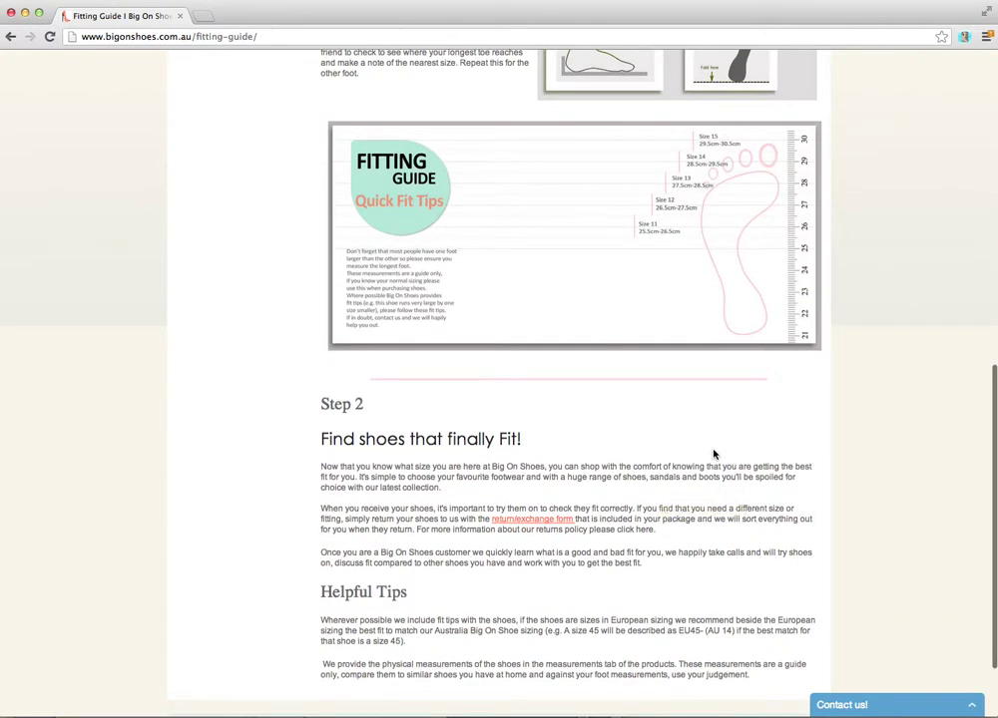
pyautogui.scroll(-1, 714, 455)
pyautogui.scroll(2, 713, 451)
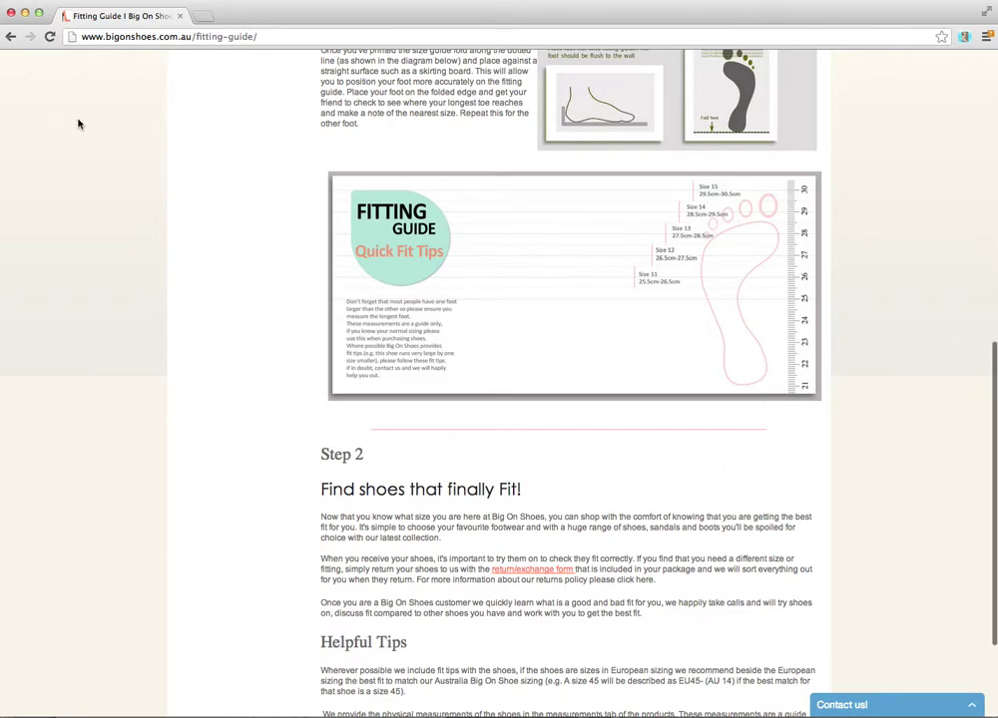
# - Return to the Fresno Chestnut page and add one pair in Size 13 to the cart
pyautogui.click(11, 39)
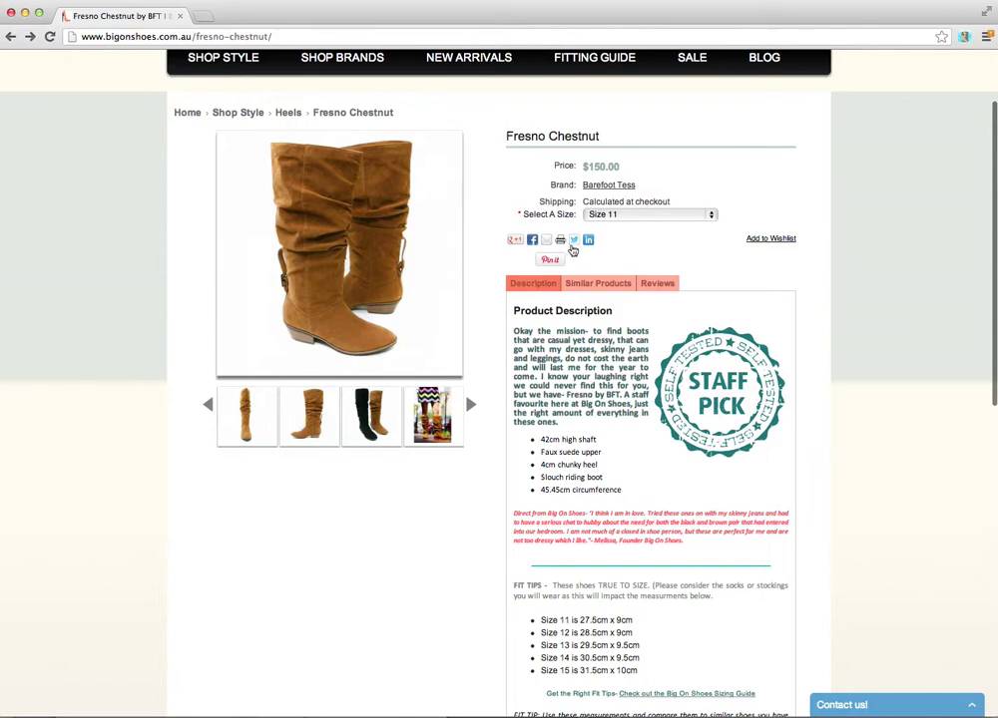
pyautogui.click(665, 214)
pyautogui.click(662, 240)
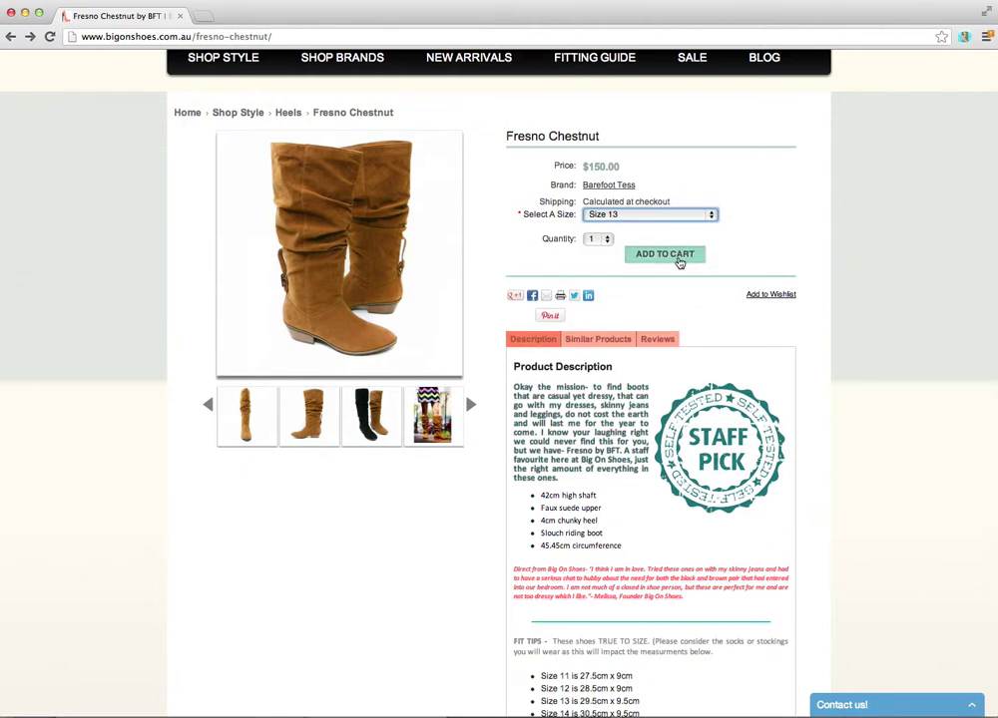
pyautogui.click(677, 259)
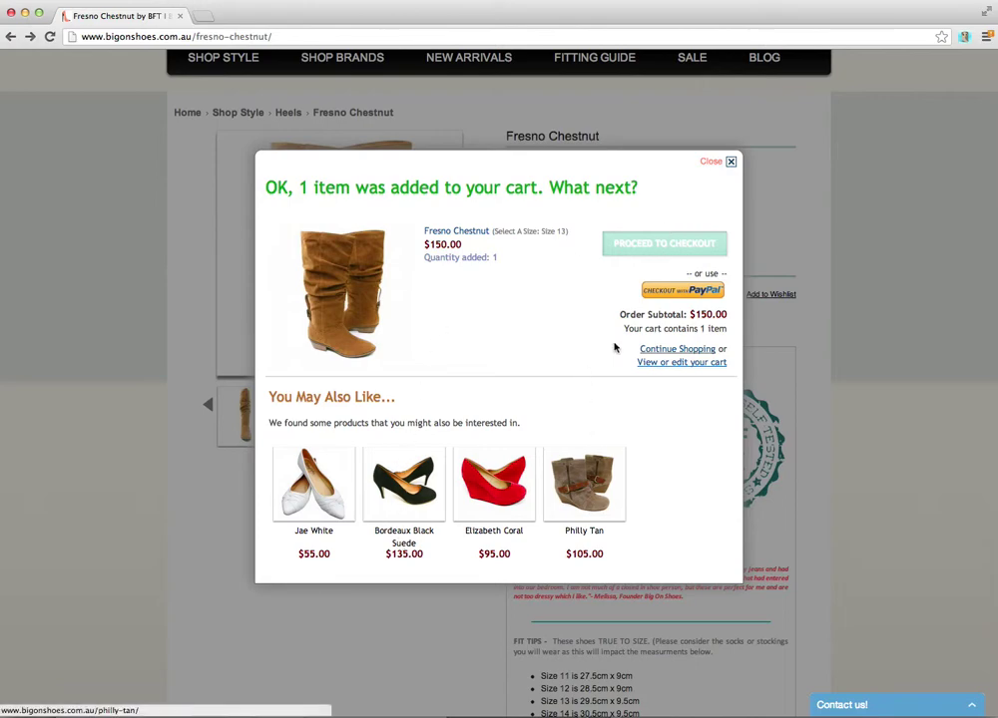
# - Proceed to checkout from the added-to-cart popup
pyautogui.click(673, 253)
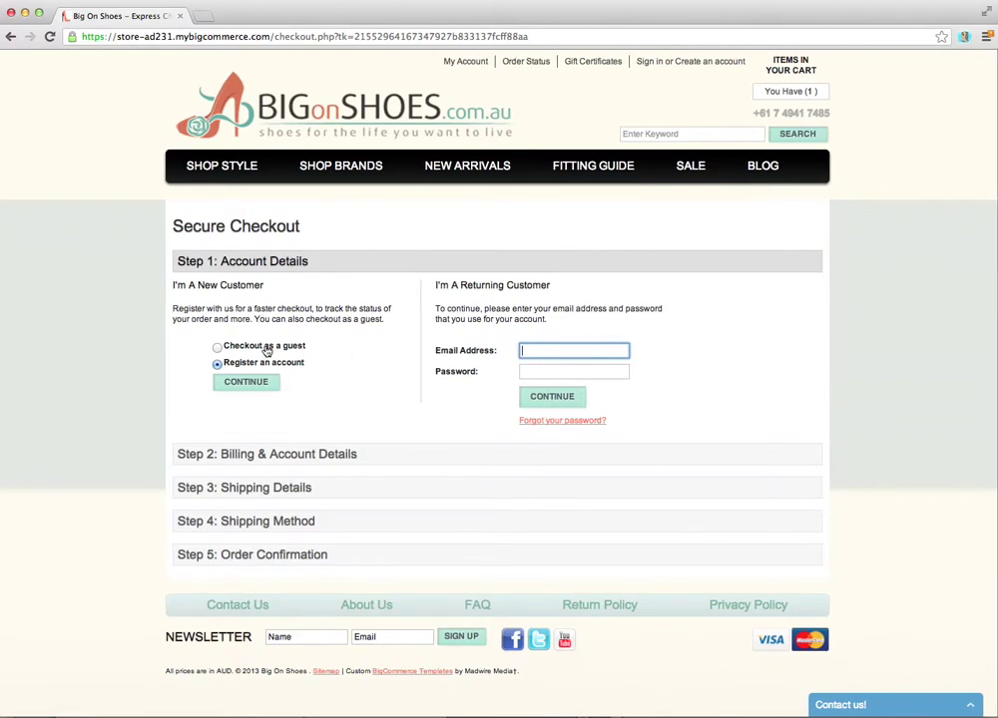
# - Log in under I'm A Returning Customer with the saved email and account password, then continue
pyautogui.click(223, 348)
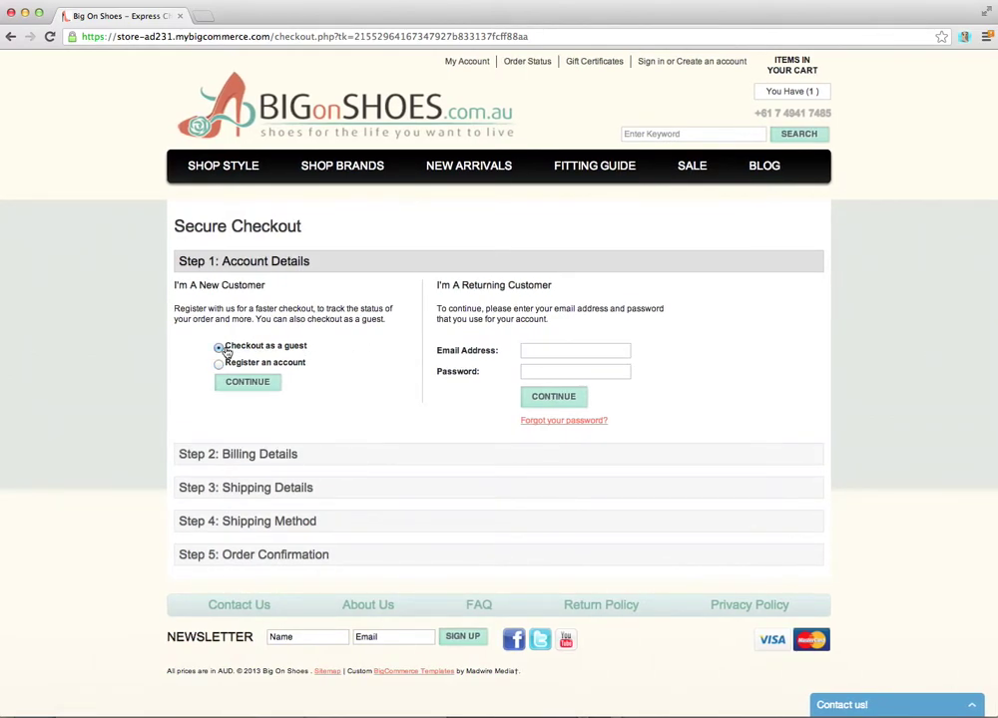
pyautogui.click(593, 351)
pyautogui.click(230, 365)
pyautogui.click(592, 357)
pyautogui.write('sales')
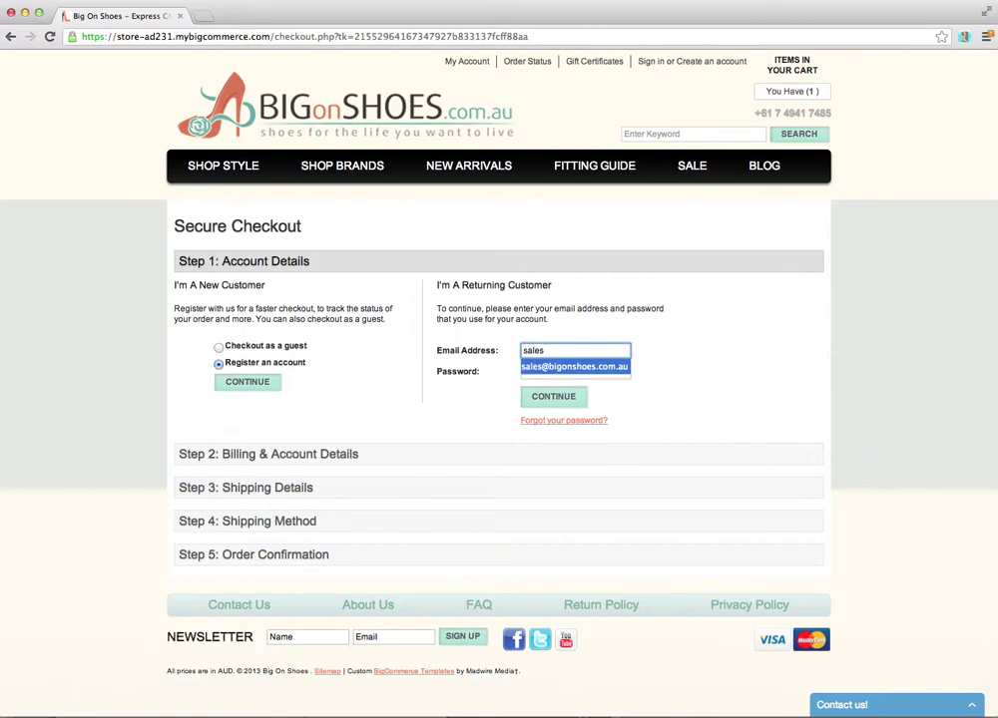
pyautogui.press('Tab')
pyautogui.write('********')
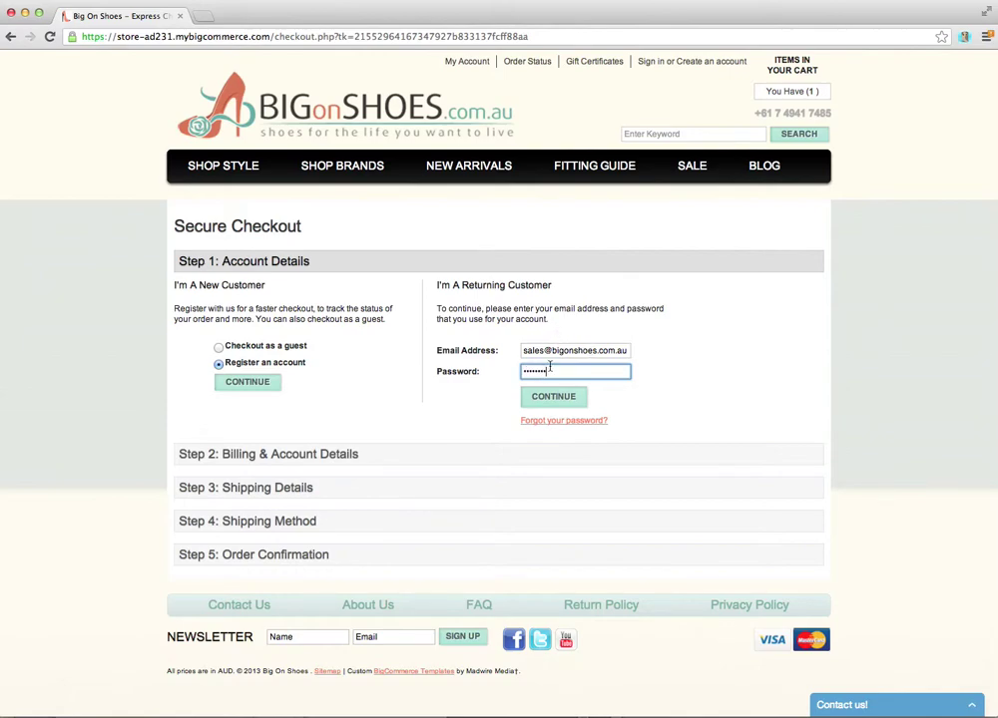
pyautogui.click(544, 396)
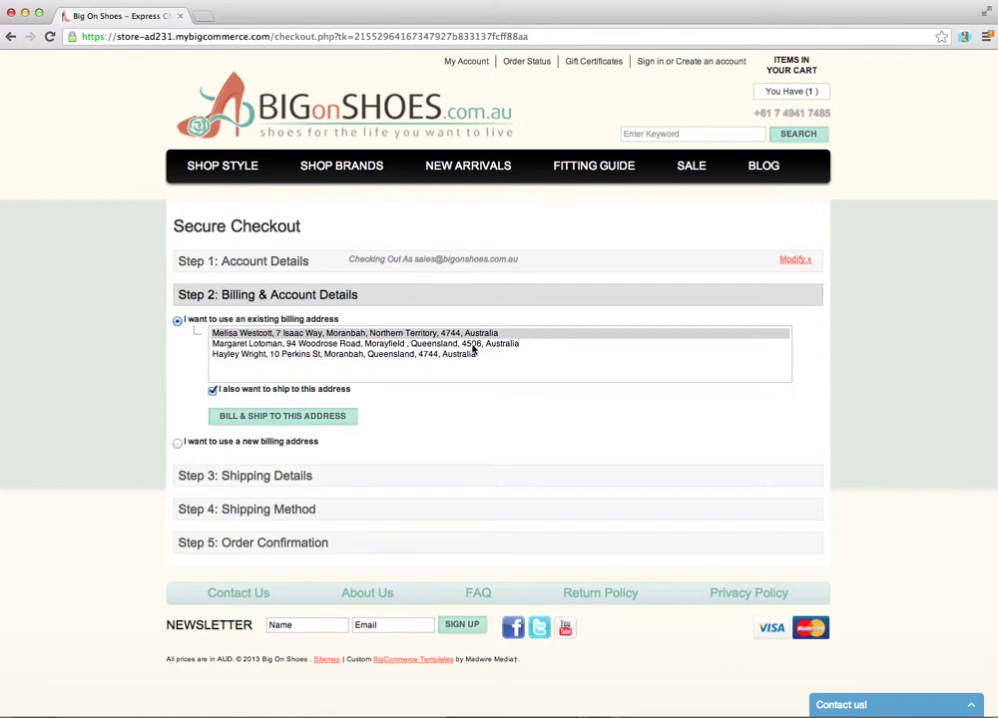
# - Bill and ship to the first saved address
pyautogui.click(309, 417)
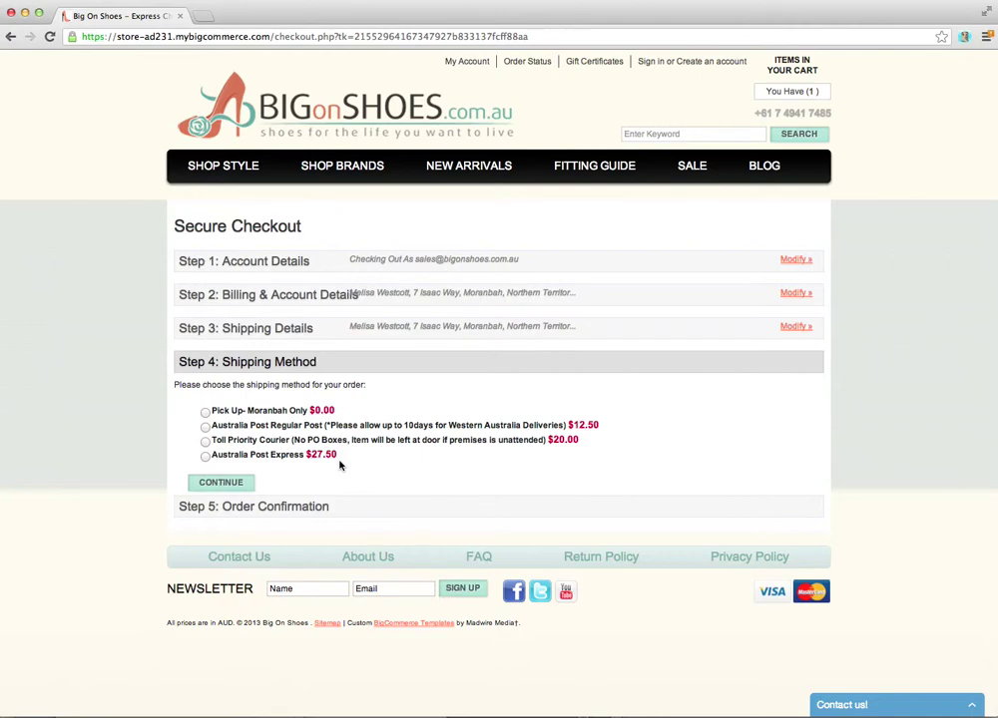
# - Select Toll Priority Courier shipping ($20.00) and continue to order confirmation
pyautogui.click(205, 441)
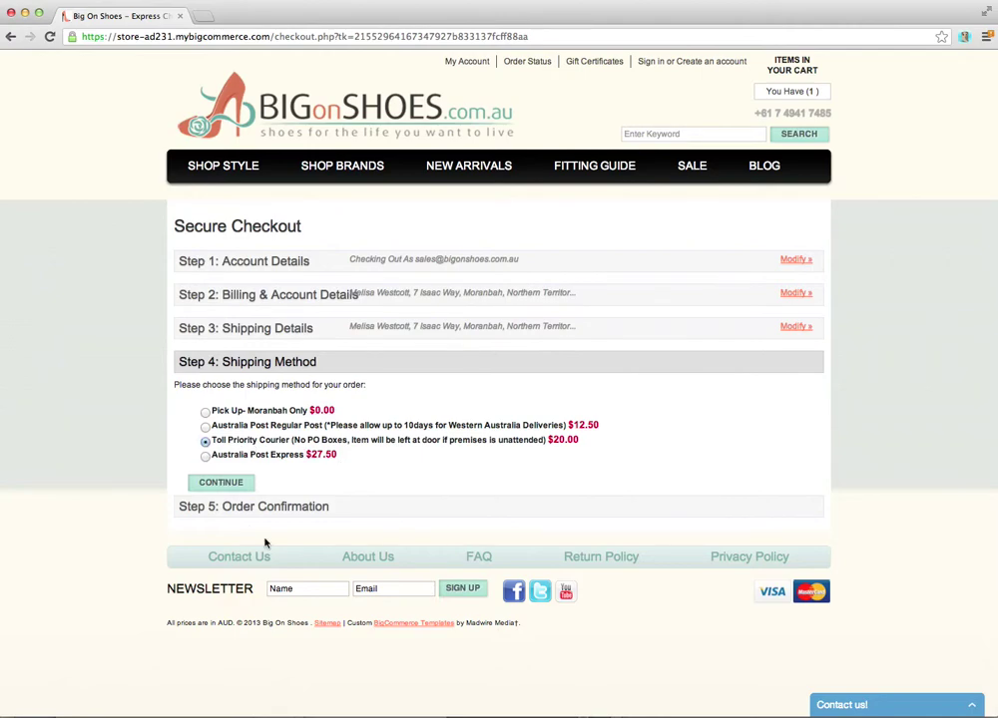
pyautogui.click(229, 487)
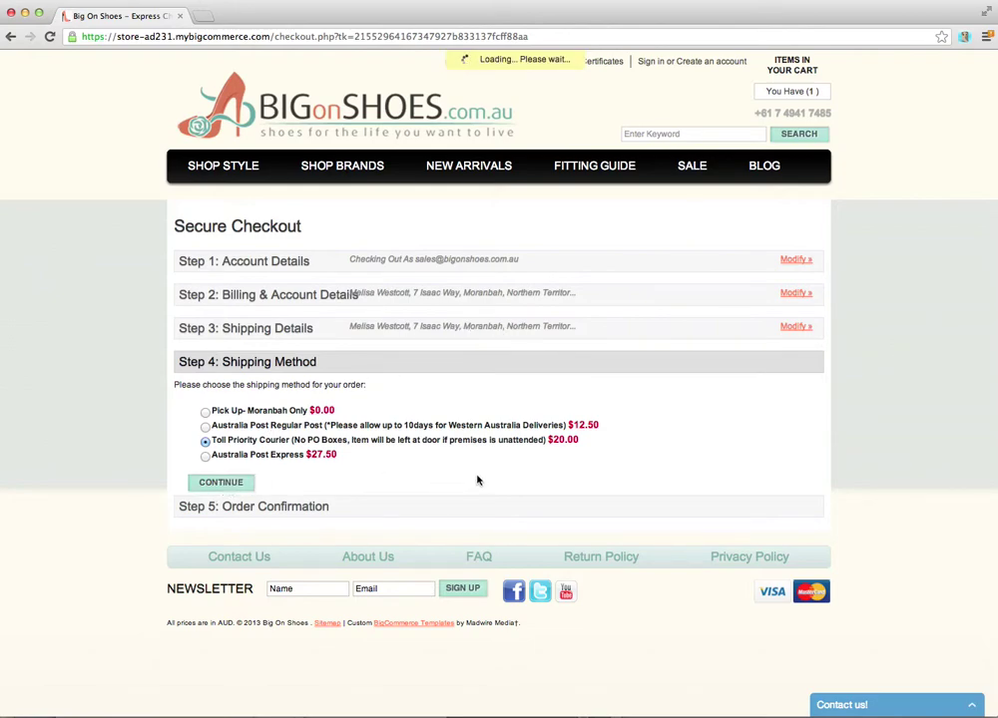
pyautogui.scroll(-4, 477, 480)
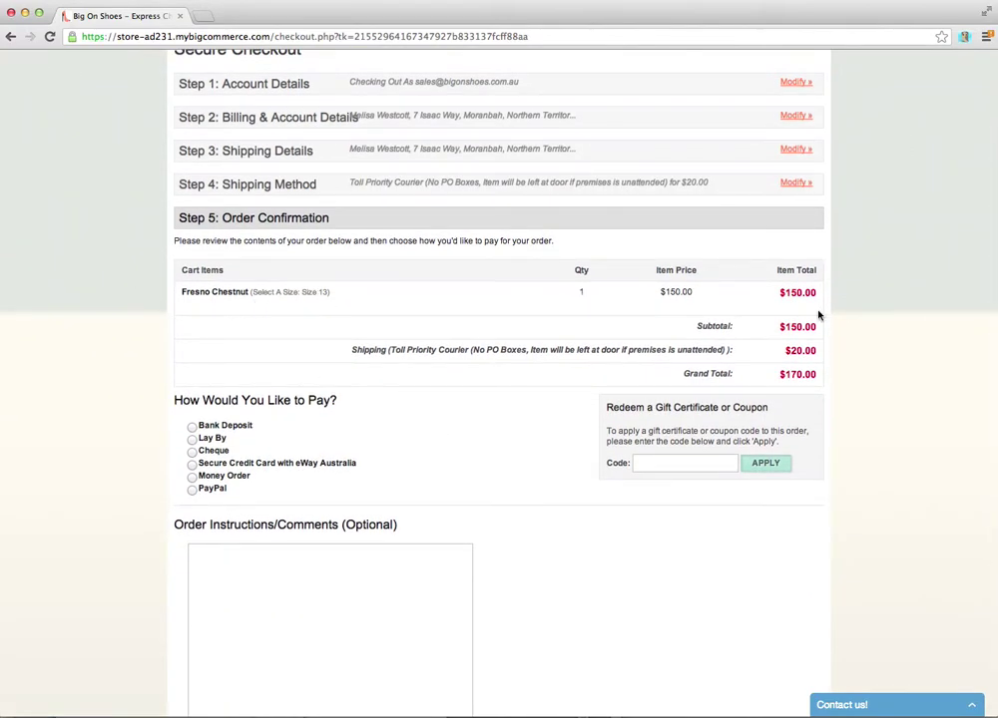
# - Enter coupon code FBOOK10 and apply it for a -$15.00 discount
pyautogui.click(658, 462)
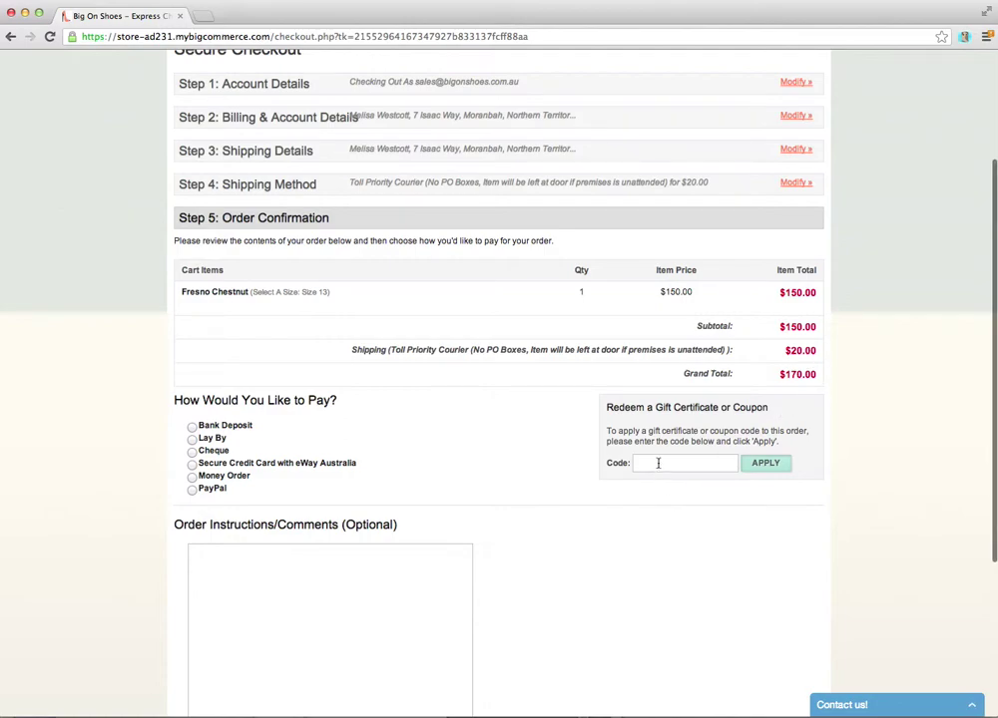
pyautogui.write('FB')
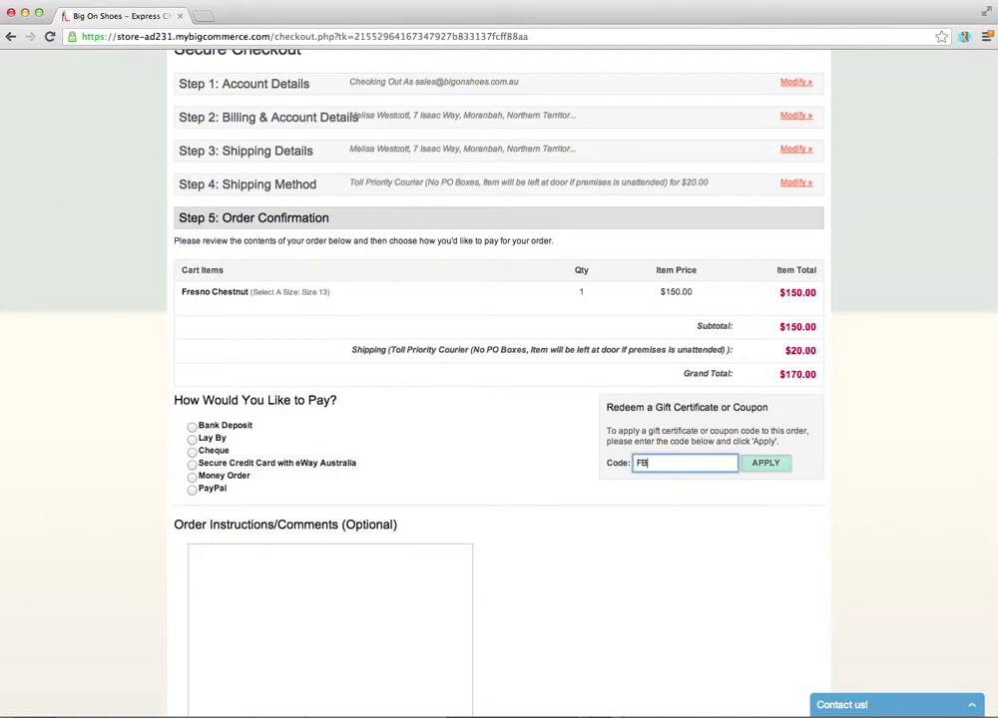
pyautogui.write('OOK10')
pyautogui.click(784, 471)
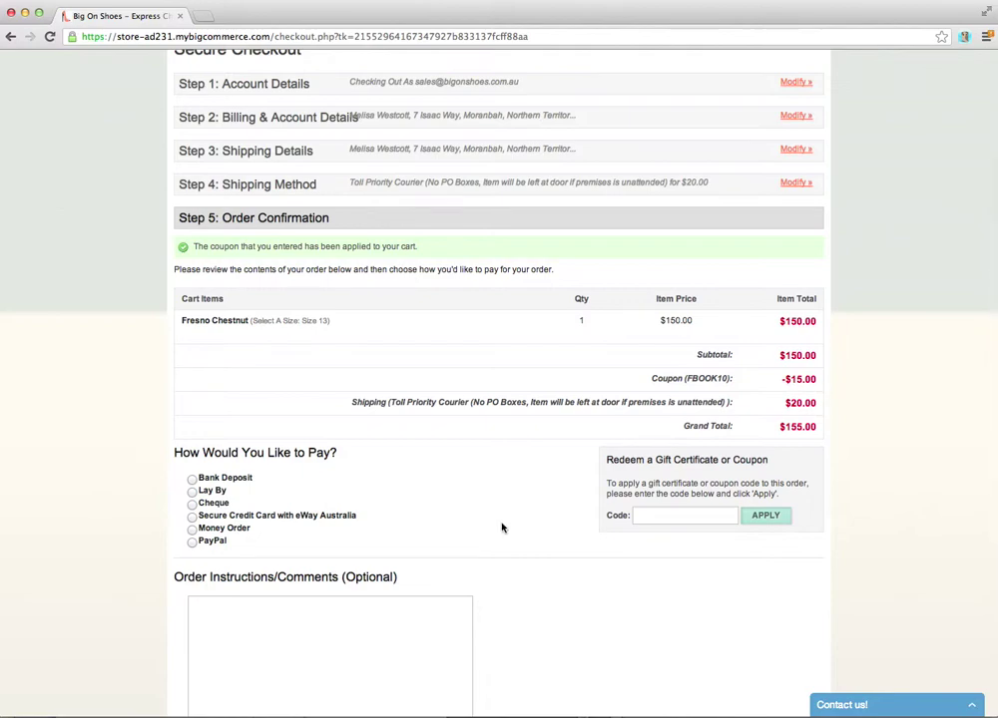
pyautogui.scroll(-4, 317, 532)
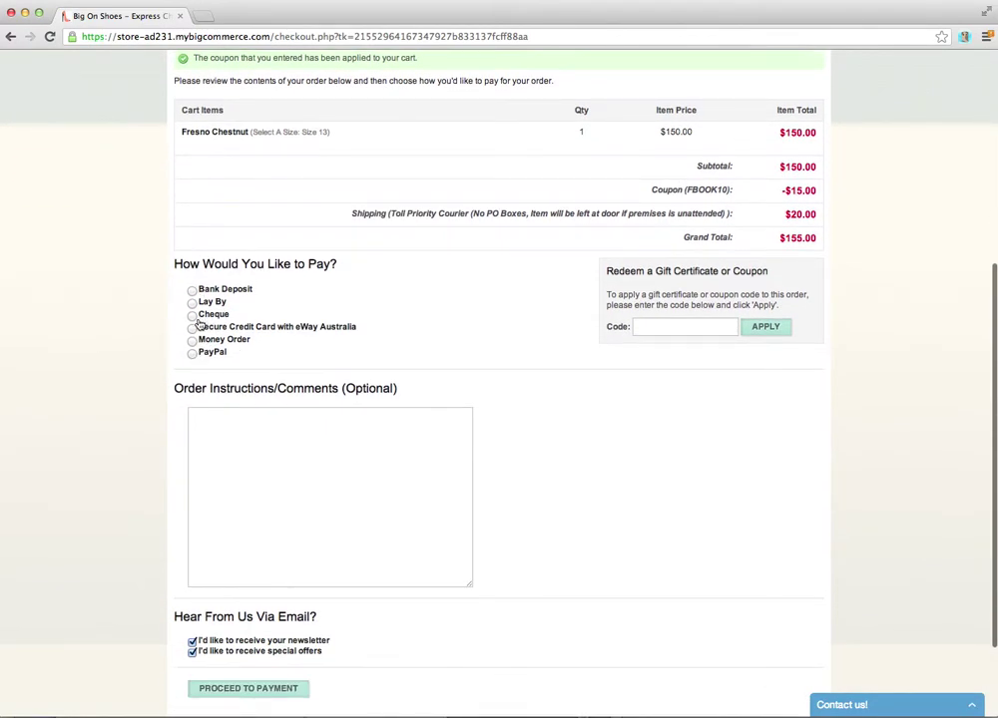
# - Switch the payment method from credit card to Bank Deposit
pyautogui.click(192, 328)
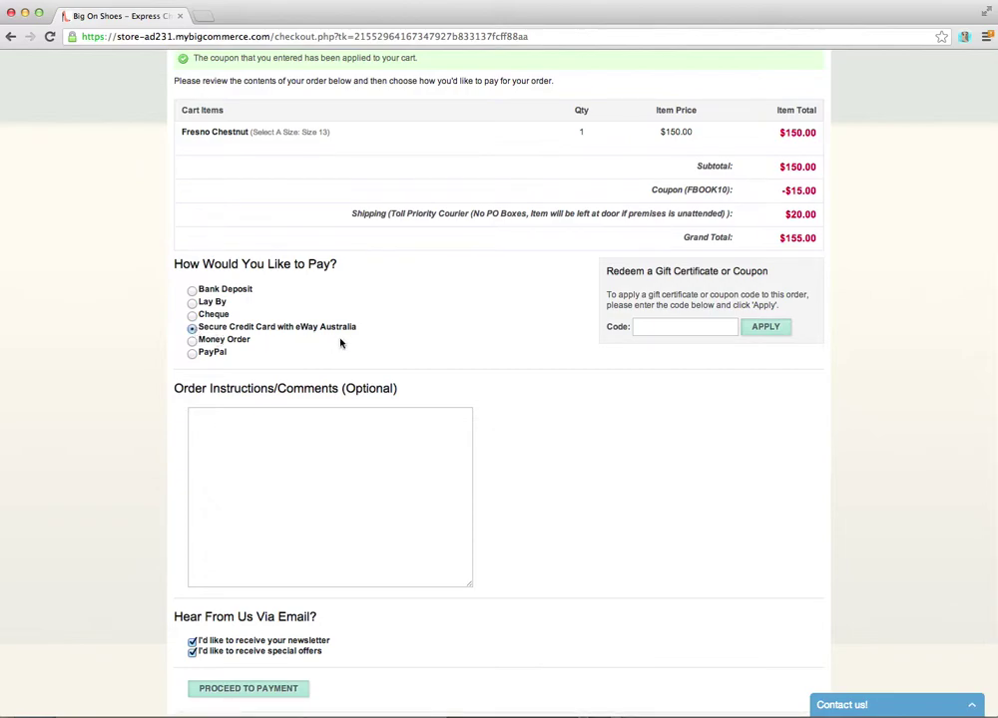
pyautogui.click(192, 290)
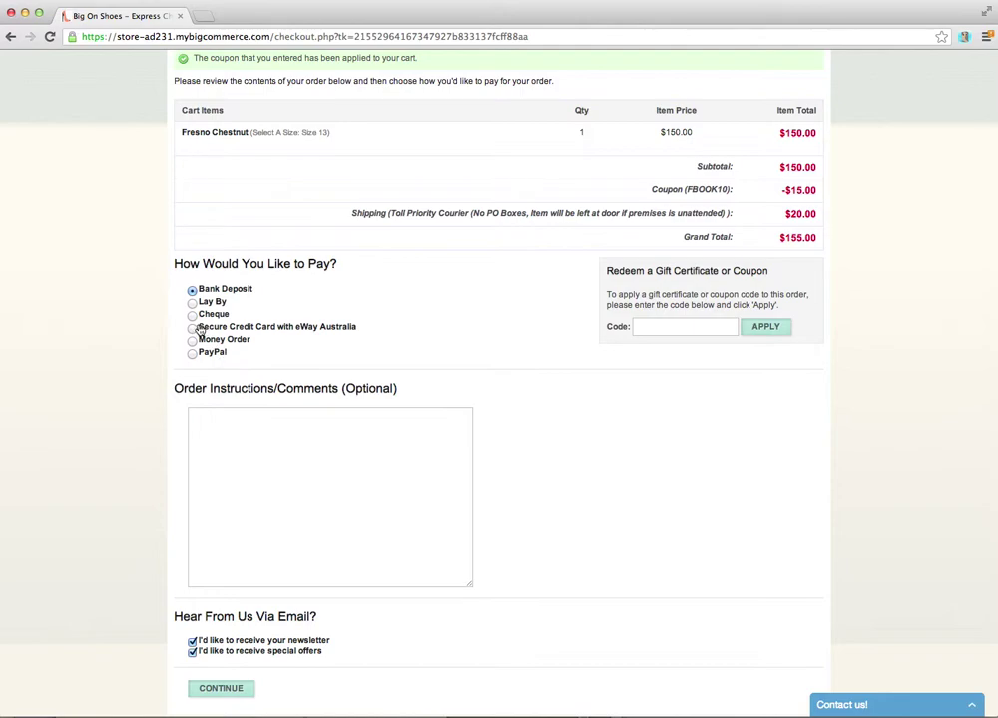
# - Add the order comment 'Leave at door if no one home.' and place the order
pyautogui.click(258, 445)
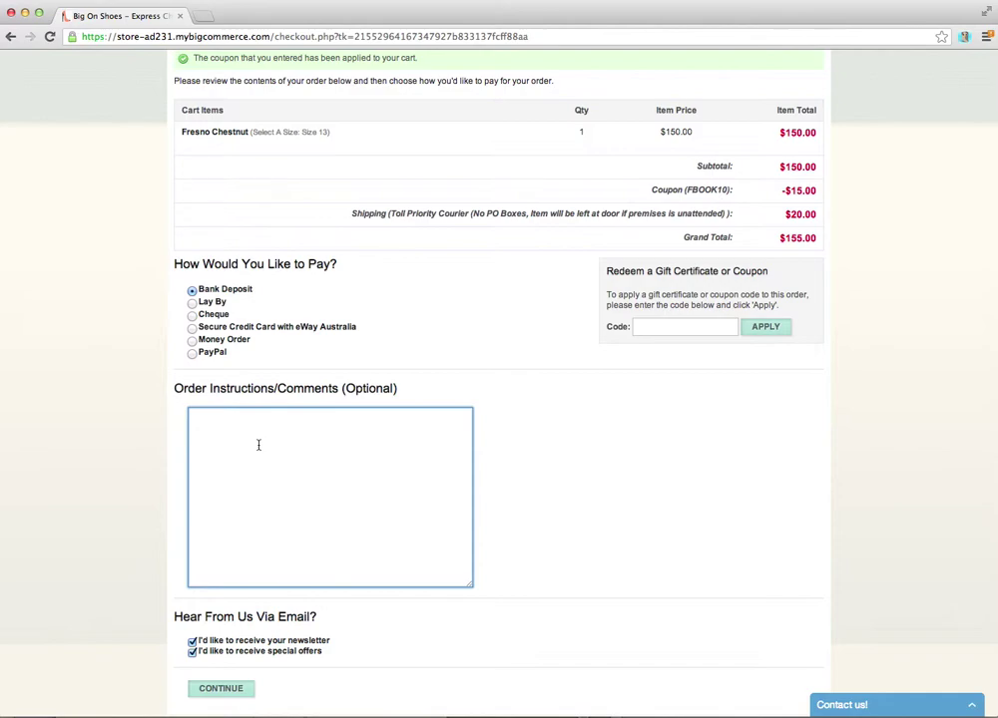
pyautogui.write('Leave at door if noone home.')
pyautogui.doubleClick(267, 415)
pyautogui.press('BackSpace')
pyautogui.write('no one')
pyautogui.scroll(-2, 344, 666)
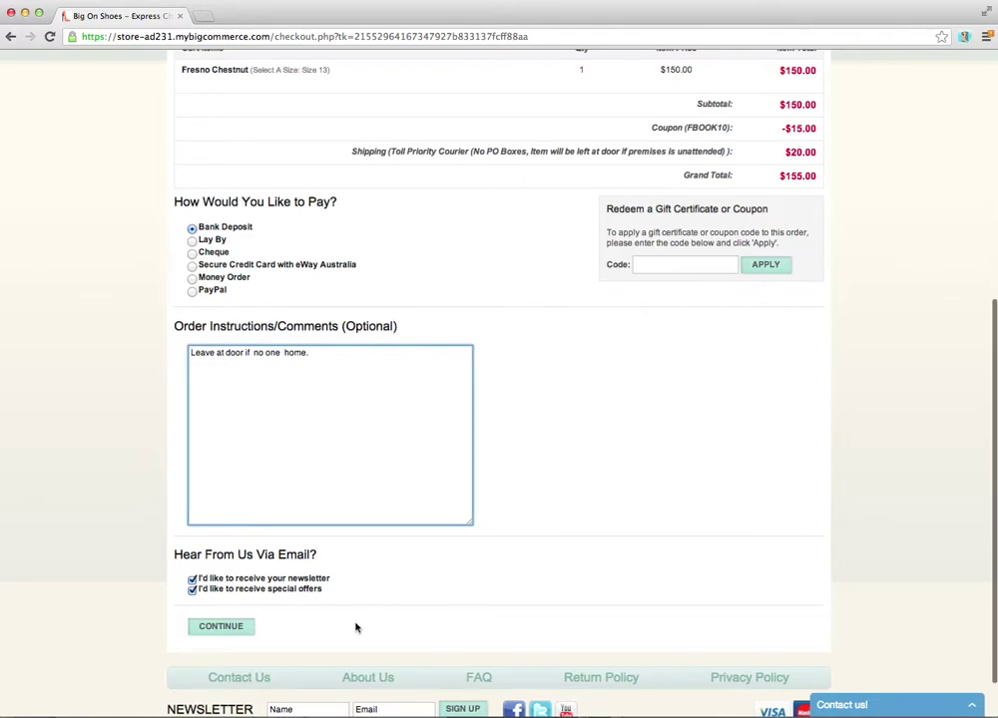
pyautogui.click(226, 629)
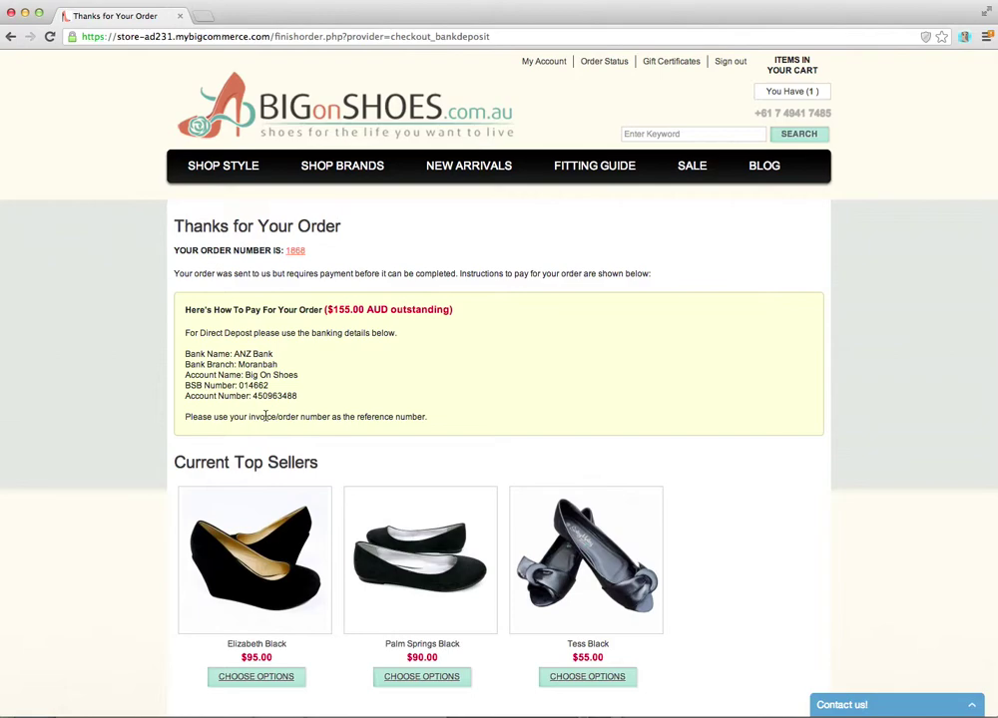
# - Go to the My Account page from the top links
pyautogui.click(543, 63)
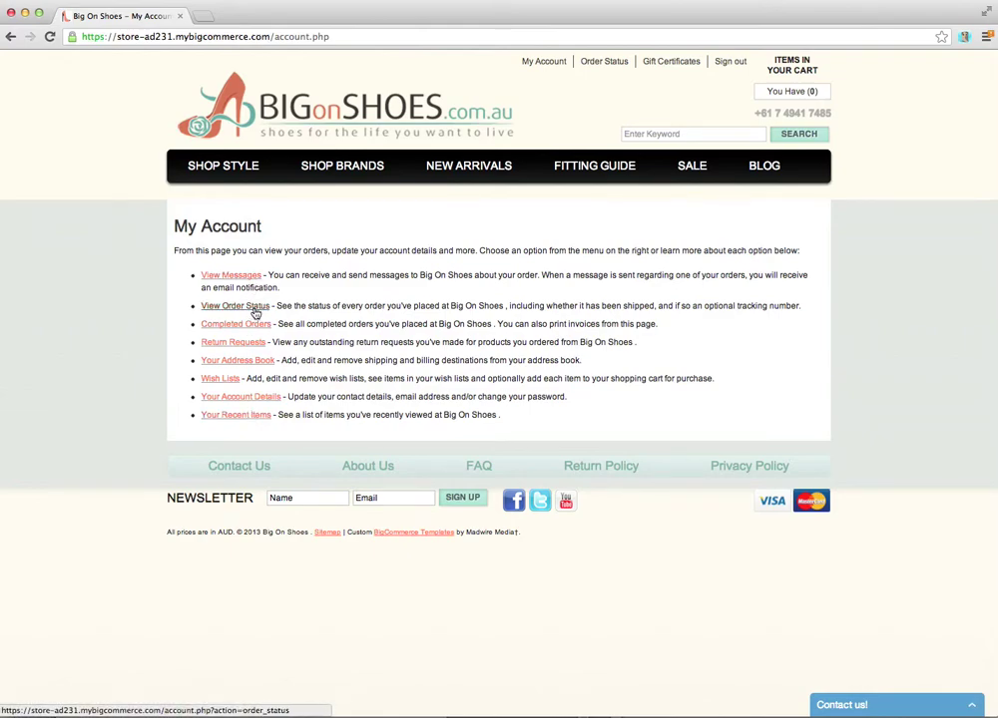
# - Check Order Status for the Fresno Chestnut order awaiting $155.00 AUD payment
pyautogui.click(254, 309)
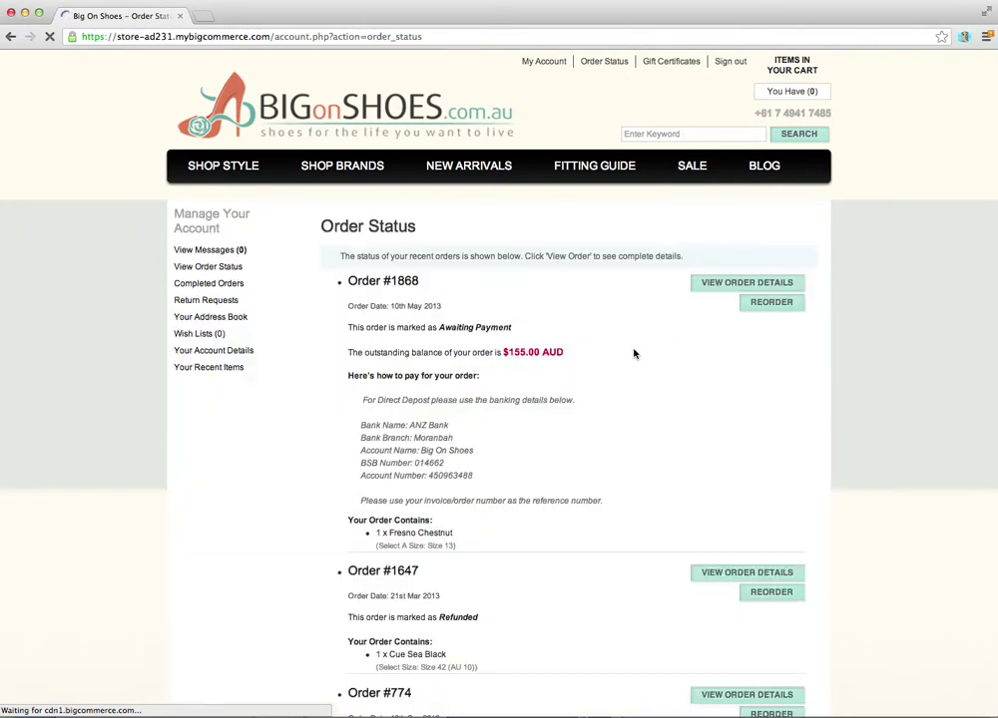
pyautogui.scroll(-5, 499, 392)
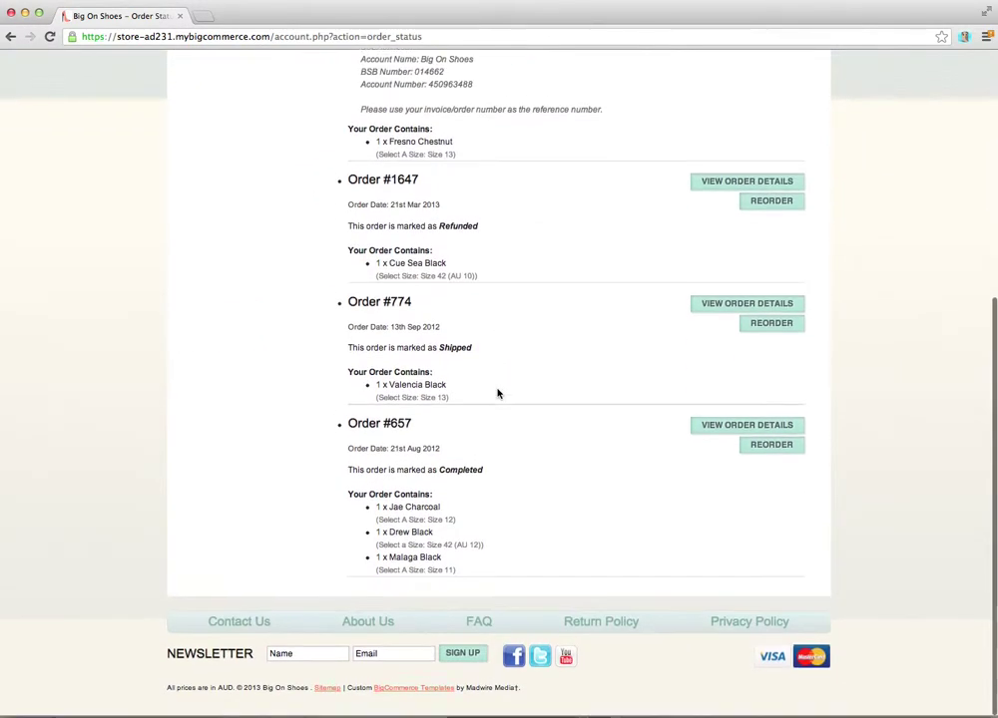
pyautogui.scroll(5, 498, 393)
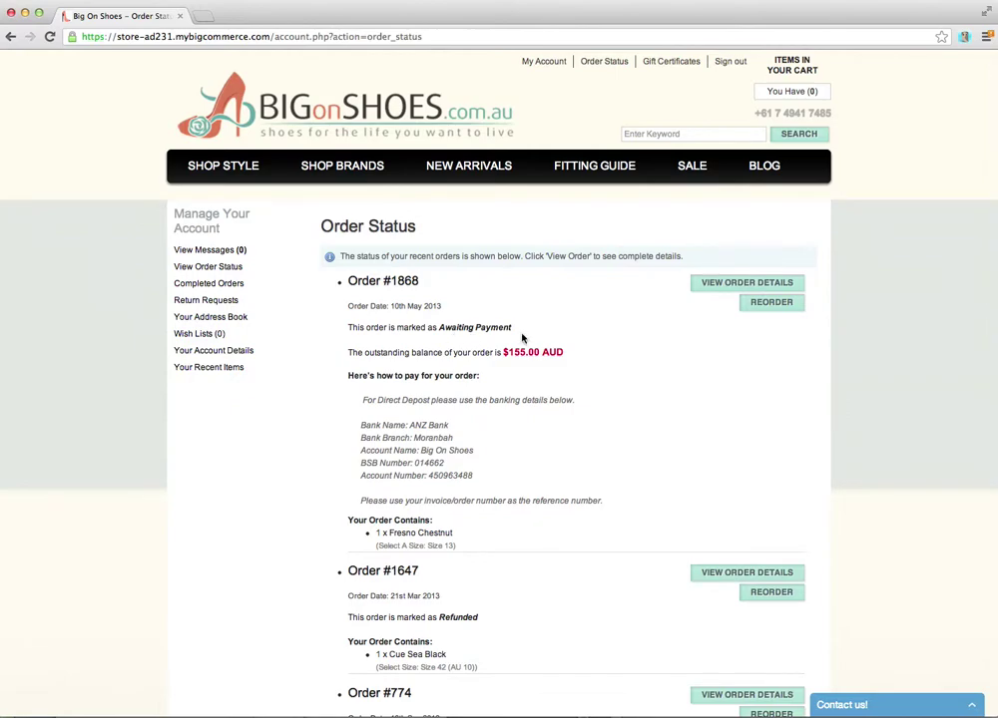
pyautogui.scroll(1, 522, 339)
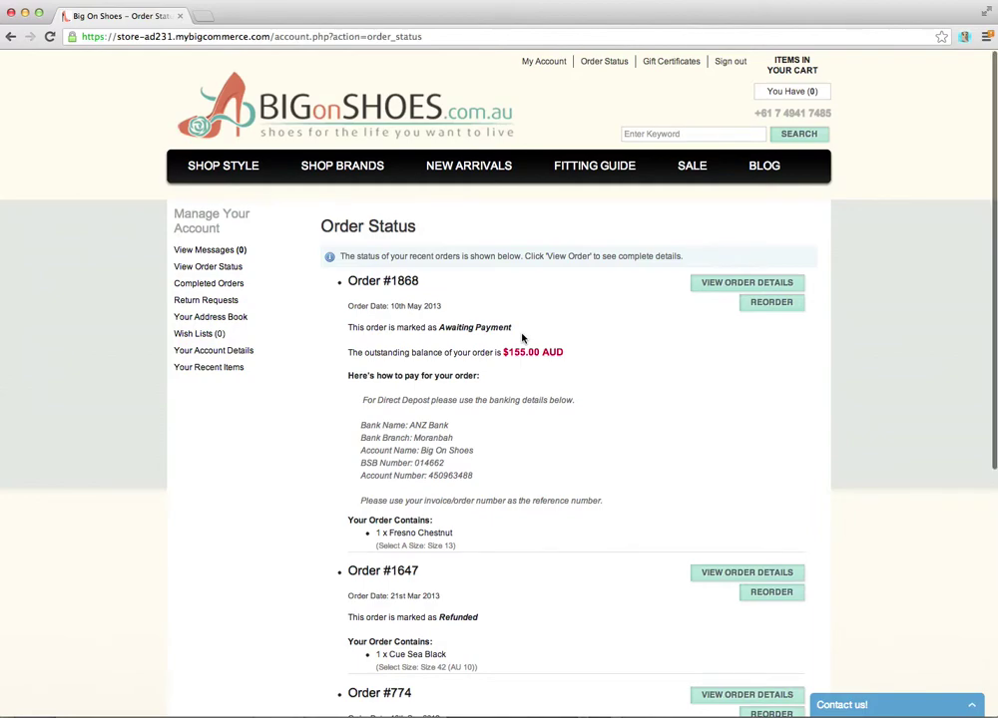